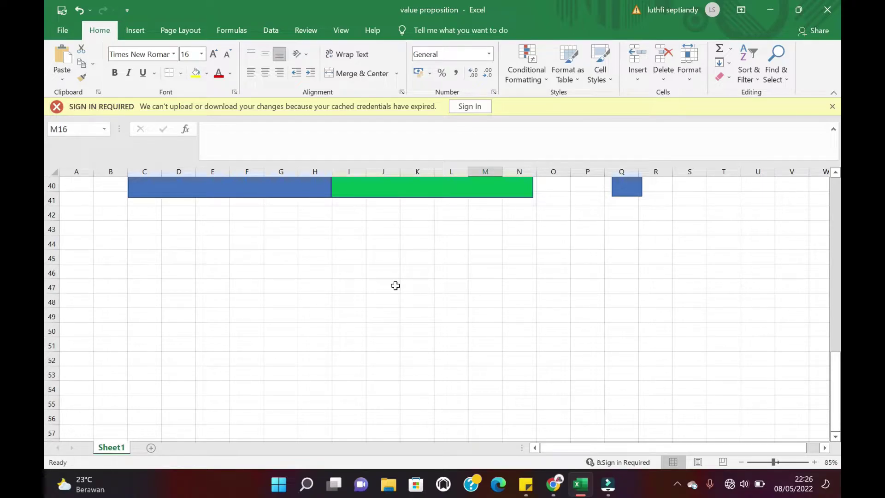
Step: Review the value proposition diagram from the Value and Benefit boxes down to Fitur/Spesifikasi, Pain and Gain
scroll(395, 285, "up", 11)
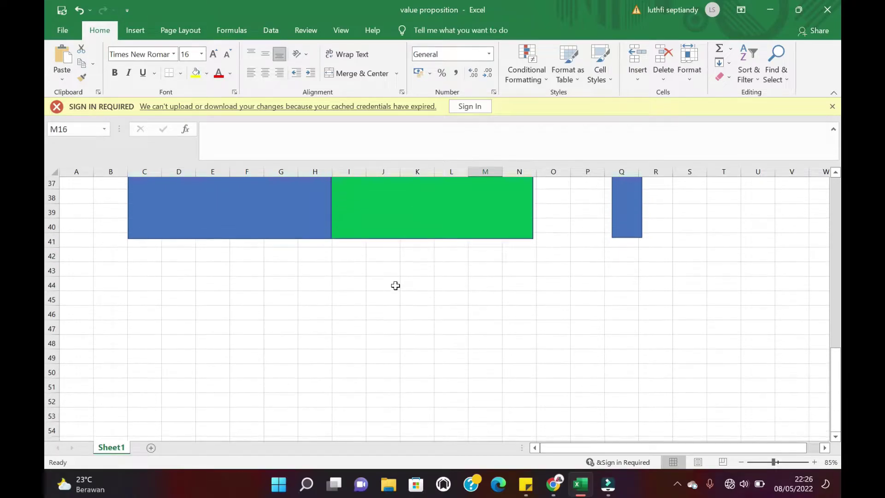
scroll(395, 286, "up", 2)
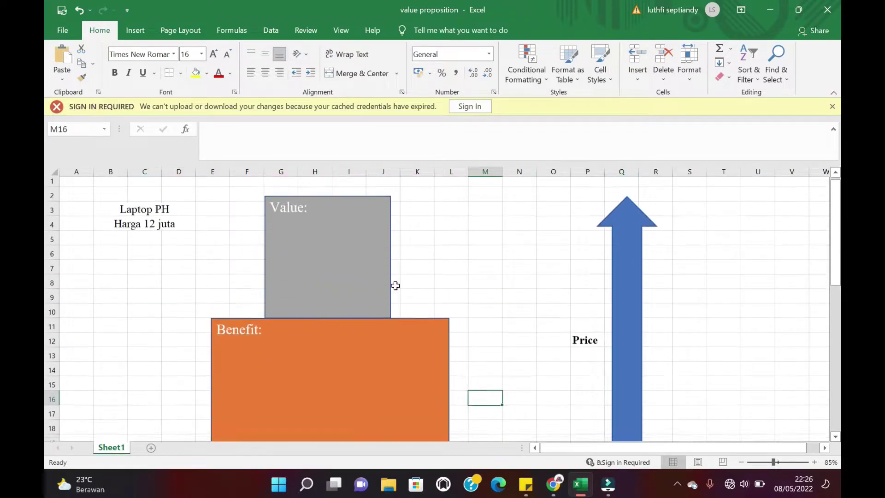
scroll(396, 286, "down", 8)
scroll(396, 286, "down", 1)
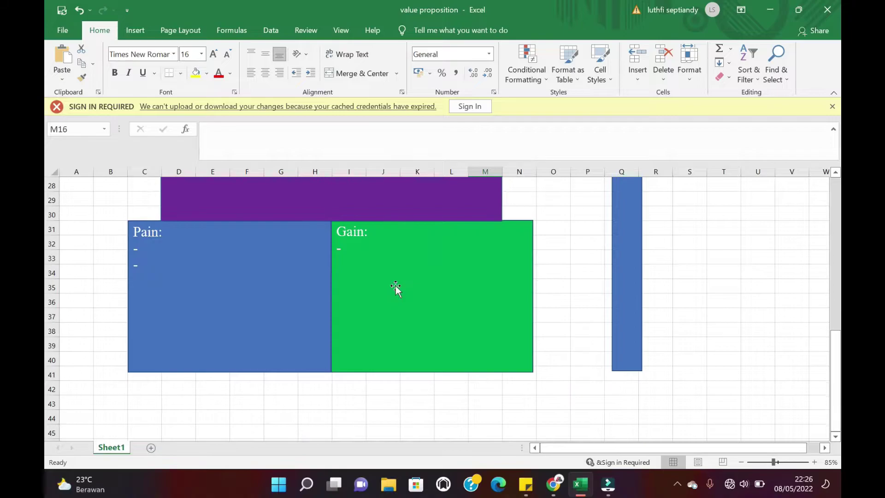
scroll(396, 285, "up", 6)
scroll(396, 285, "up", 3)
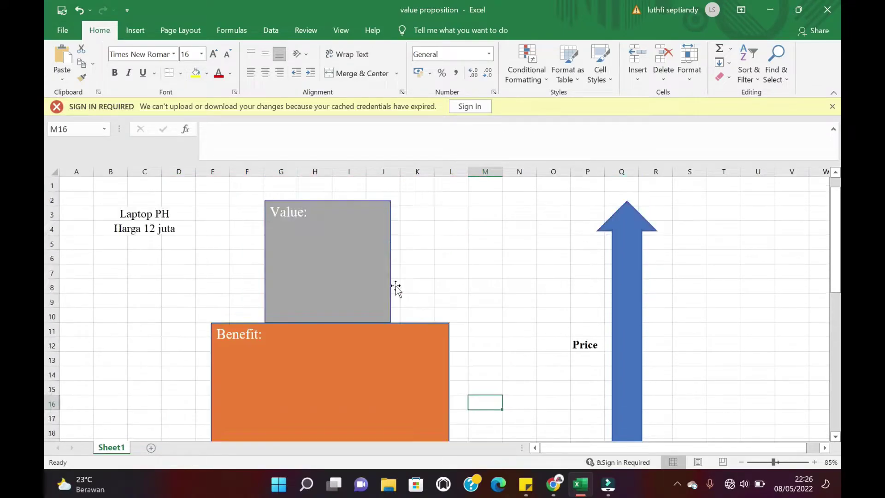
scroll(396, 286, "down", 10)
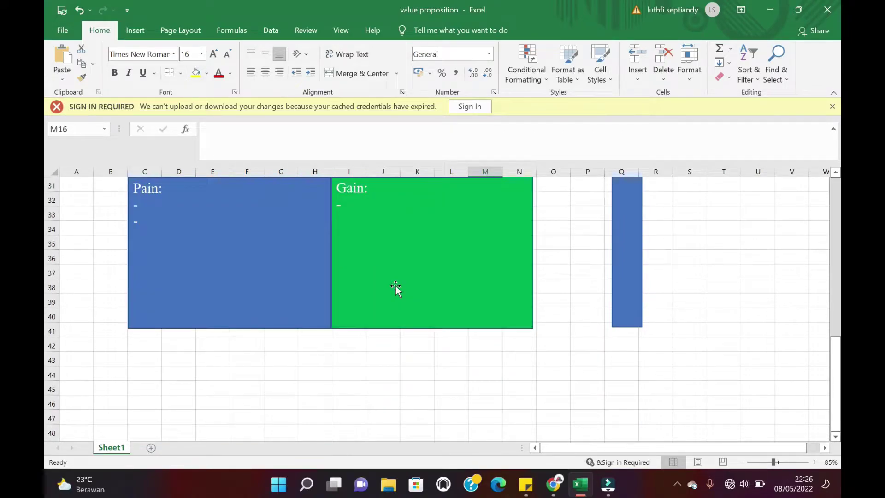
scroll(396, 286, "up", 6)
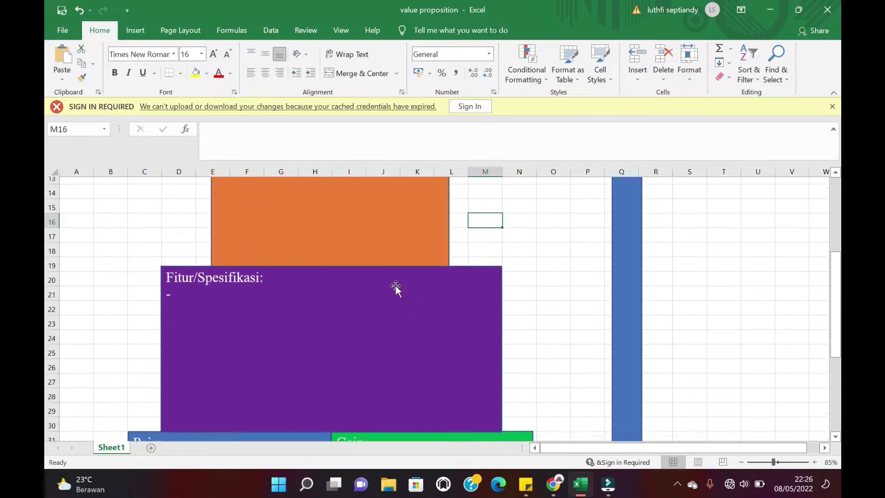
scroll(395, 286, "up", 4)
scroll(395, 286, "down", 4)
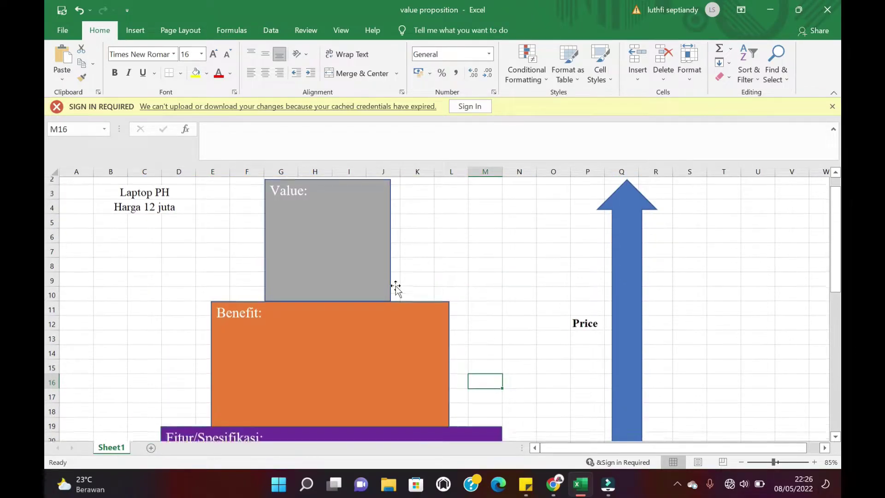
scroll(396, 286, "up", 1)
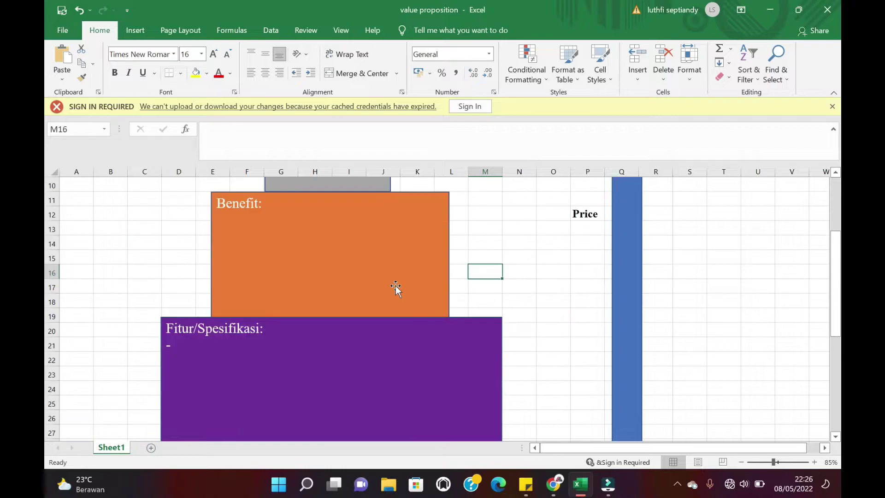
scroll(395, 286, "down", 6)
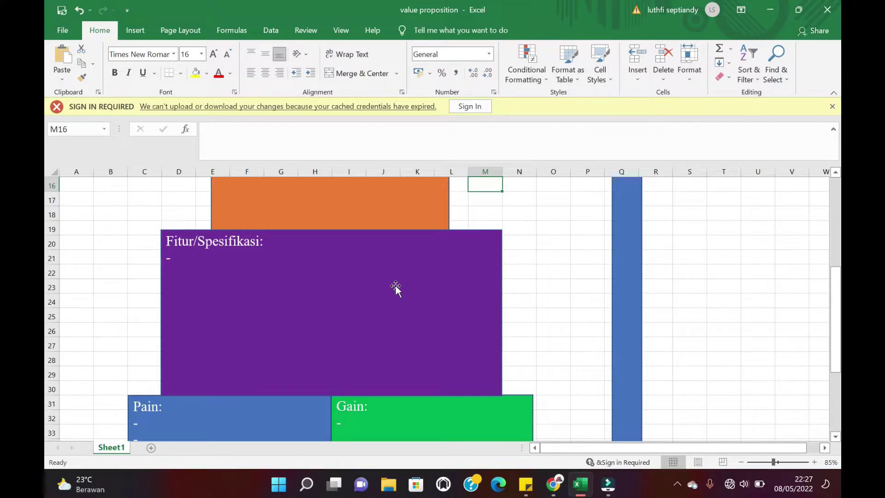
scroll(396, 285, "up", 3)
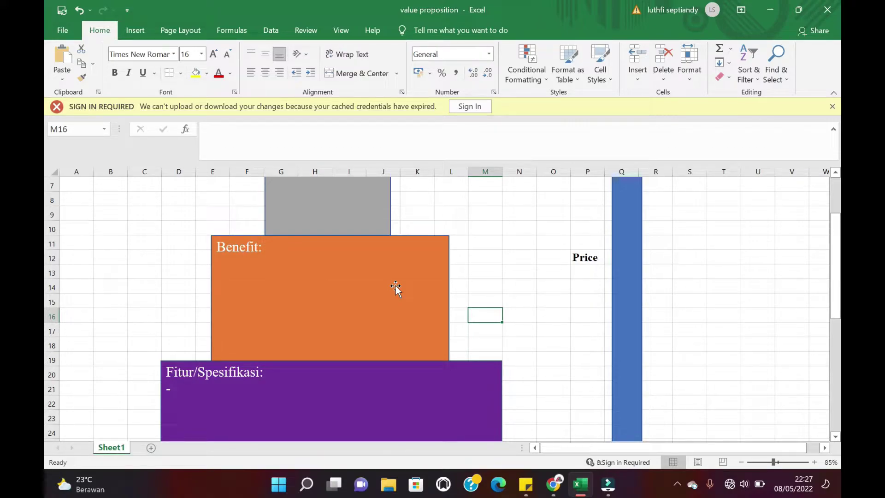
scroll(395, 286, "up", 2)
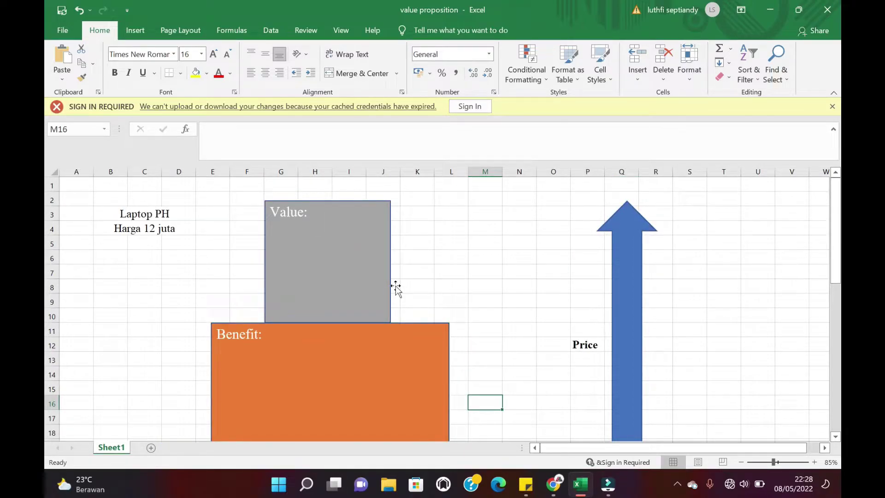
scroll(395, 286, "down", 7)
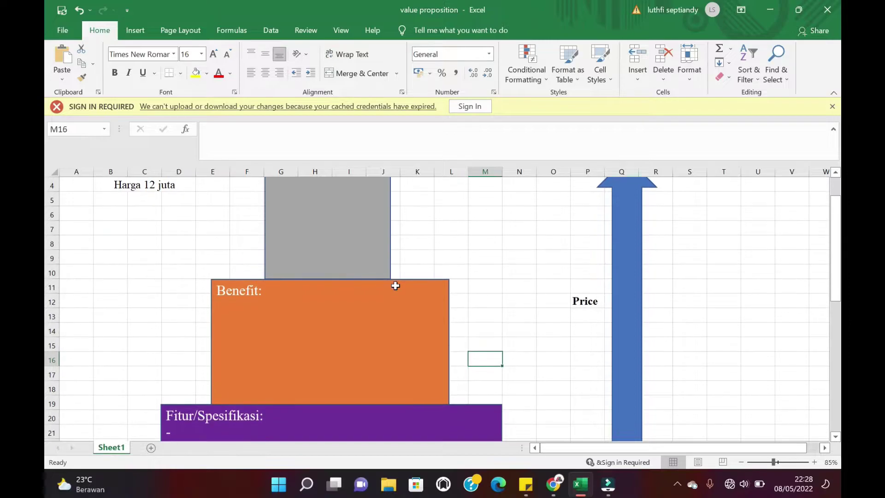
scroll(395, 286, "up", 7)
scroll(395, 286, "down", 7)
scroll(396, 286, "up", 7)
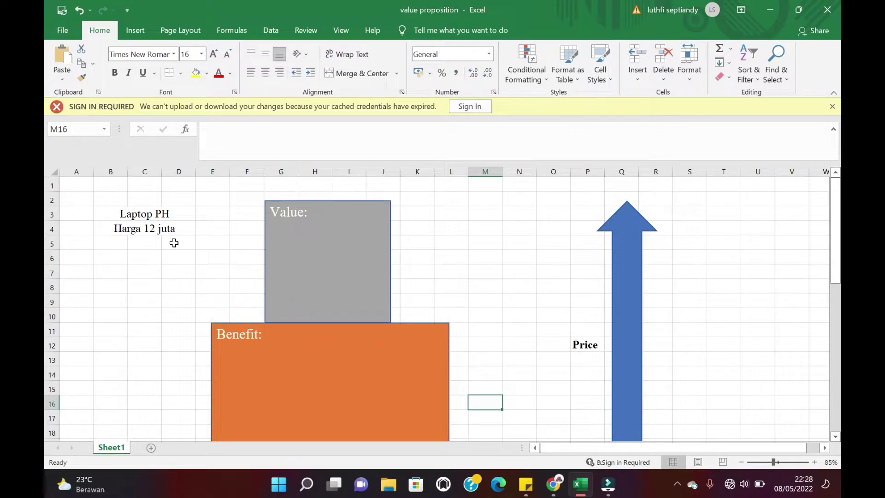
Step: Fill in the blue Pain box with the bullets "Gak punya laptop" and "Jadi harusm minjam ke teman"
scroll(173, 242, "down", 10)
scroll(174, 247, "up", 1)
left_click(142, 248)
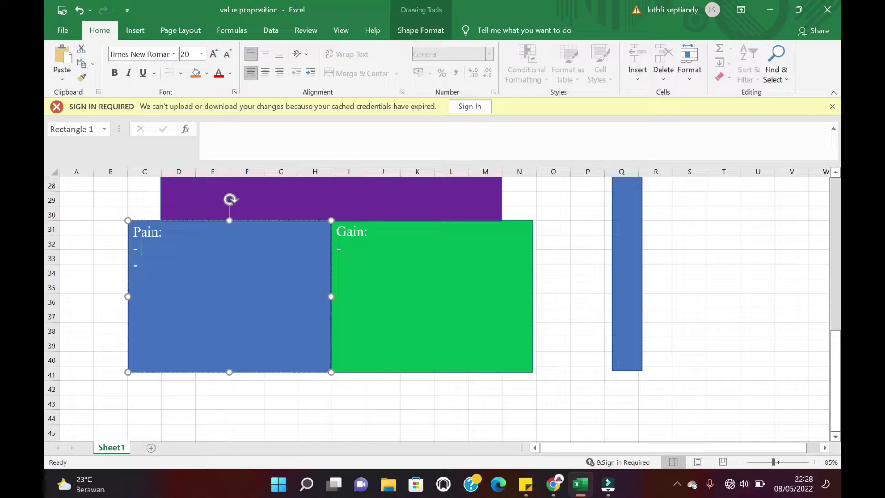
type("Gak punya laptop")
key("Return")
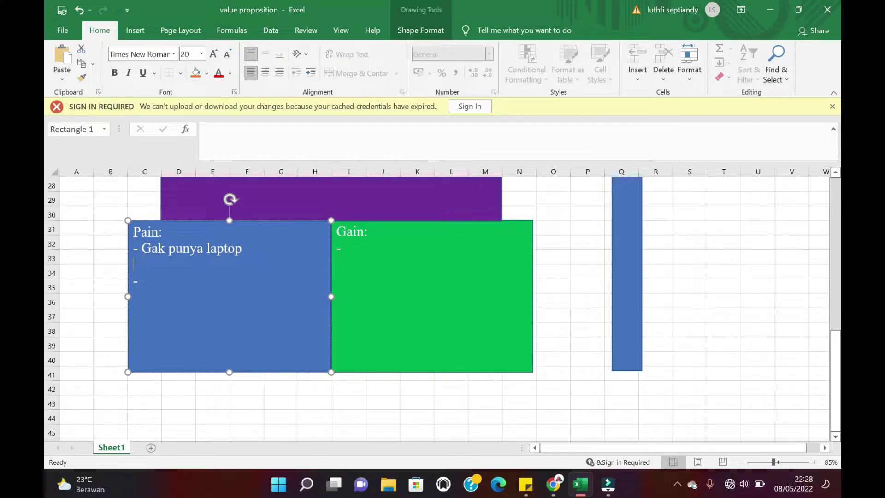
key("ctrl+z")
type("Gak punya laptop")
key("Return")
type("- Jadi harusm ")
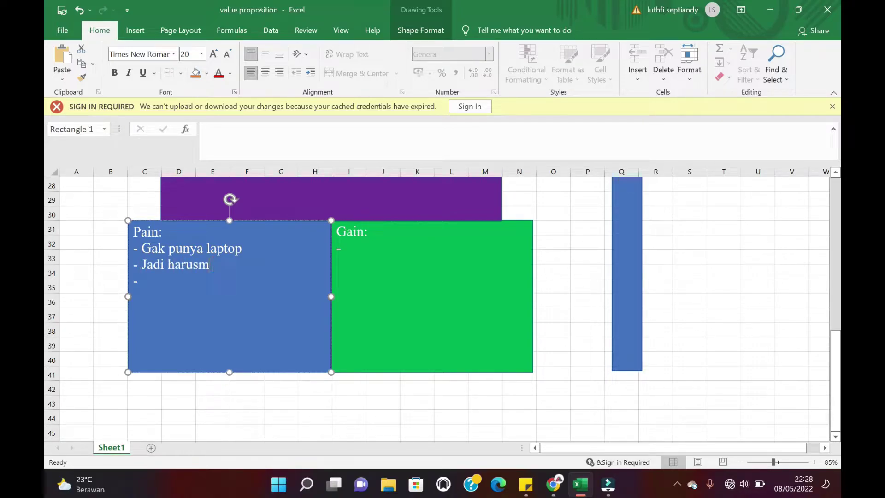
type(" minjam ke teman")
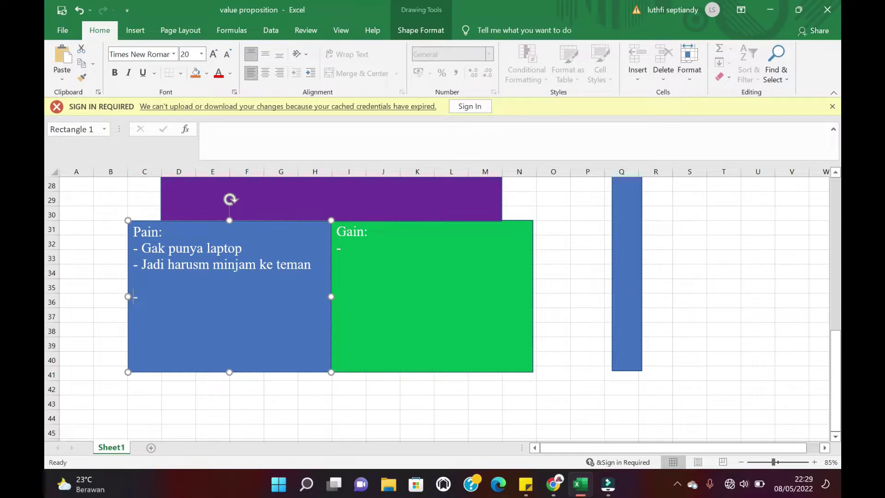
Step: Add the Pain bullets "jadi ribet harus ke warnet", "tugasnya tersendat", "tidak punya privasi" and "dll"
type("- jadi ribet harus ke warnet")
key("Return")
type("-")
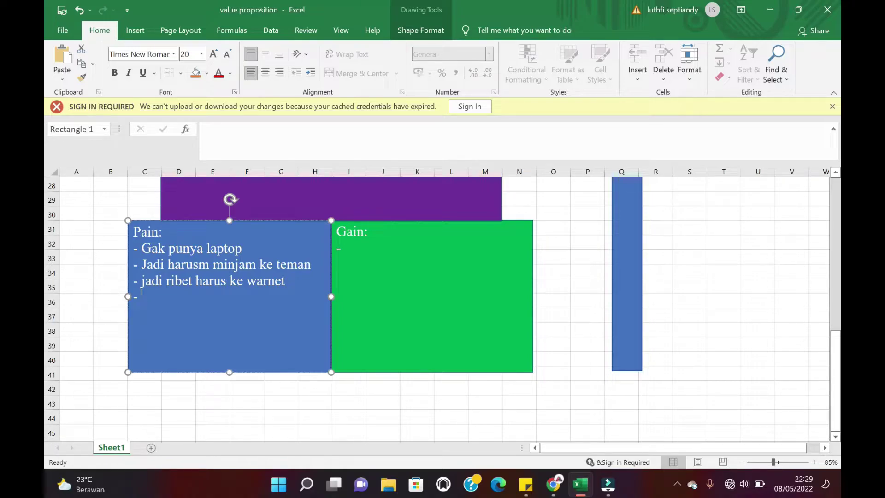
type("tugasnya tersendat")
key("Return")
type("-")
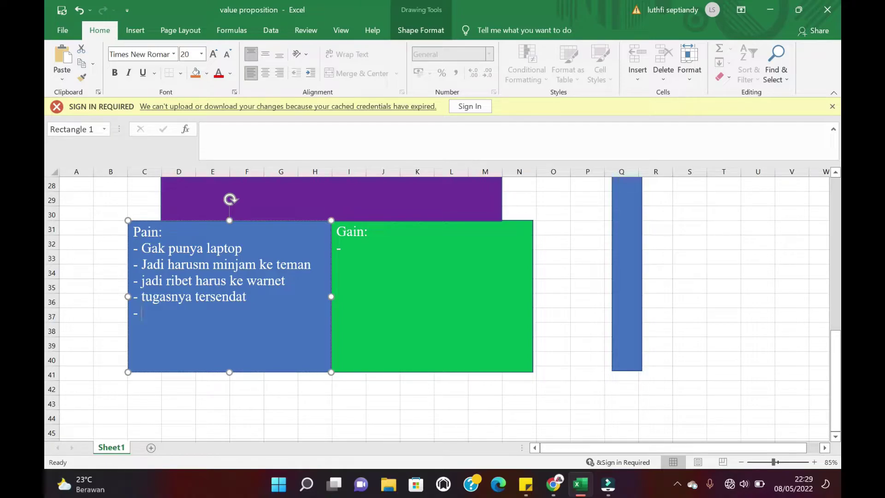
type(" tidak punya privasi ")
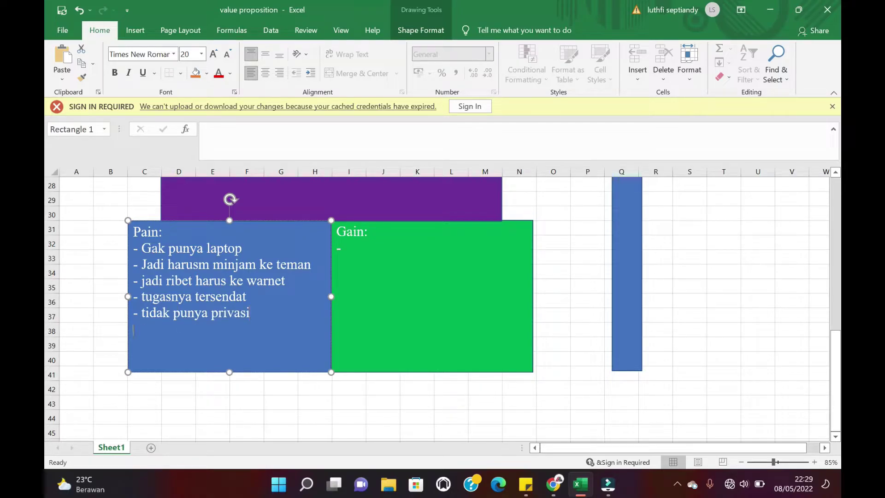
type("-")
type("dll")
Step: Fill in the green Gain box with the bullets "Jadi punya laptop", "jadi bisa netflix" and "kerjaan lebih optimal"
left_click(342, 249)
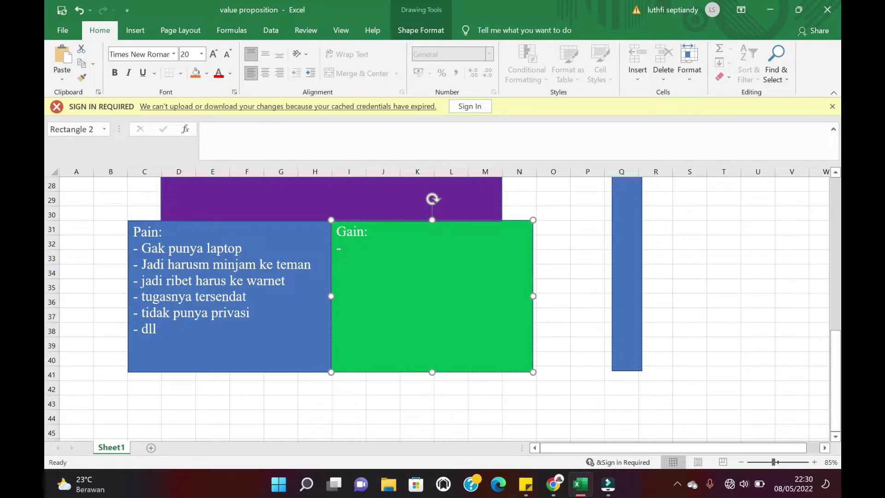
type("Jadi punya laptop")
key("Return")
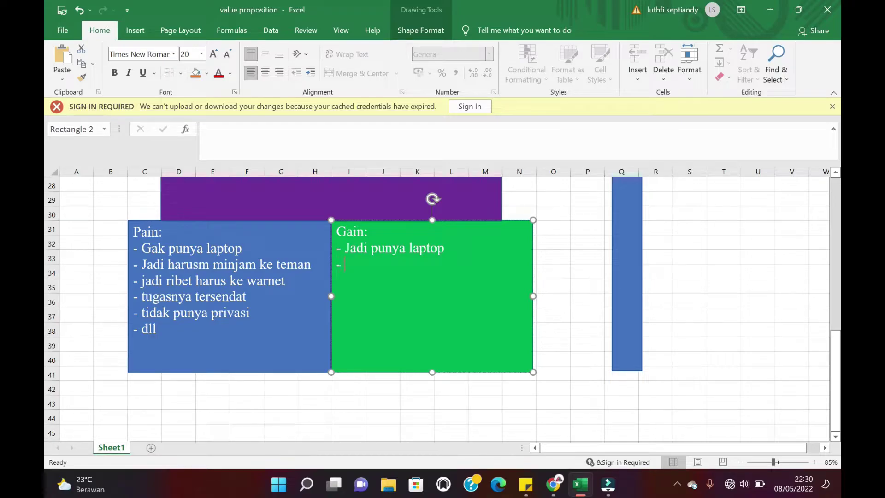
type("jadi bisa netflix ")
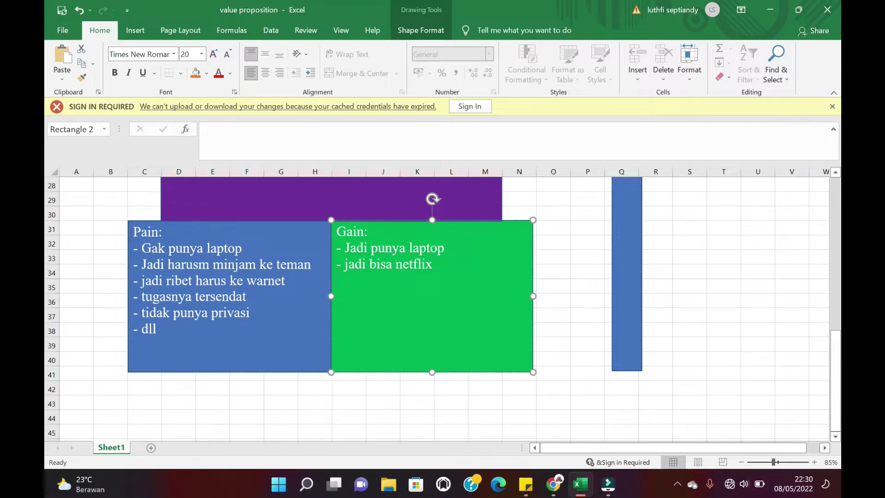
type("- kerjaan lebih optimal")
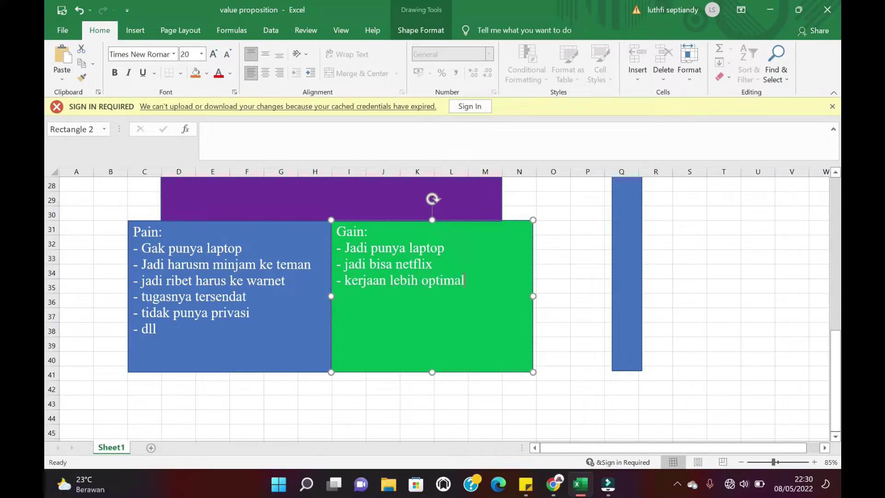
Step: Add the bullets "bisa punya side income" and "dll" to the Gain box and finish editing it
key("Return")
type("bisa punya side")
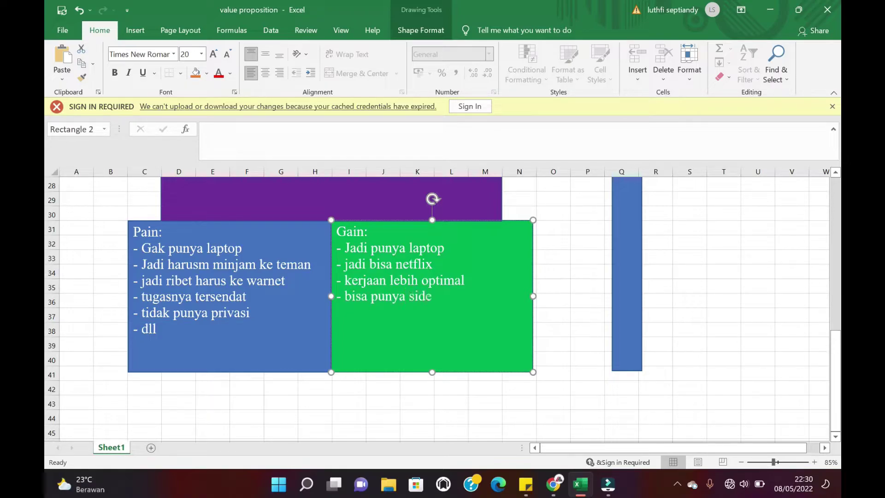
type(" income")
key("Return")
type("dll")
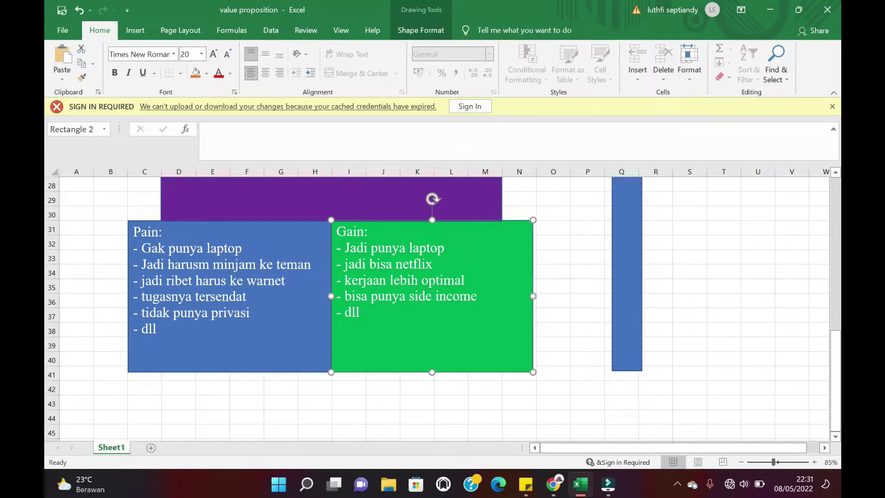
left_click(557, 251)
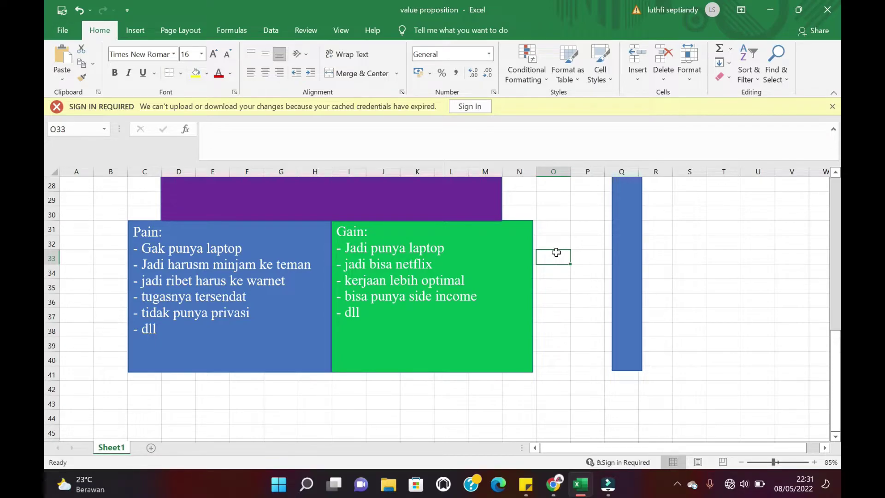
Step: Fill in the purple Fitur/Spesifikasi box with the bullets "Beratnya hanya 1000 gram" and "Prosesor Core i7 gen 13"
scroll(556, 252, "up", 3)
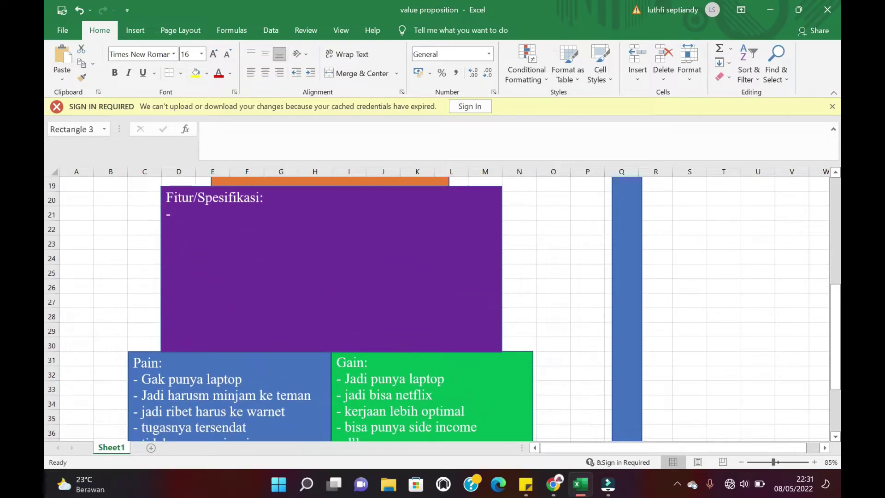
left_click(178, 215)
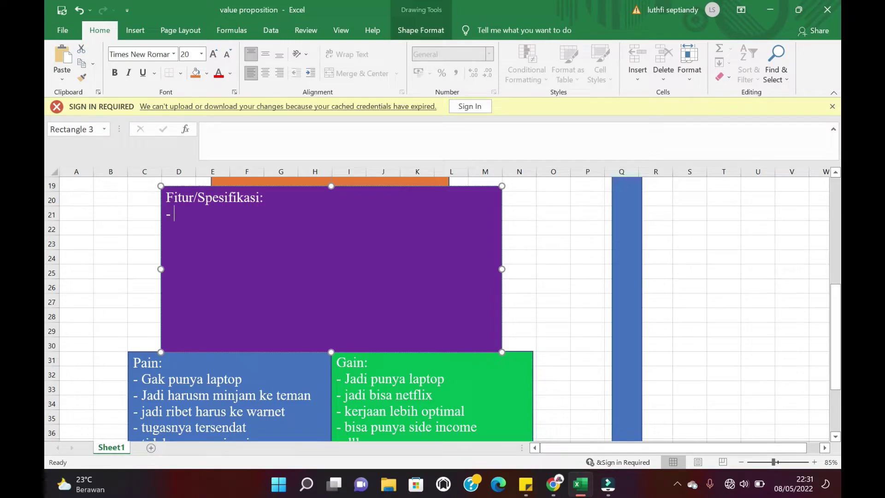
type("Berat")
type("nya han")
type("ya 1")
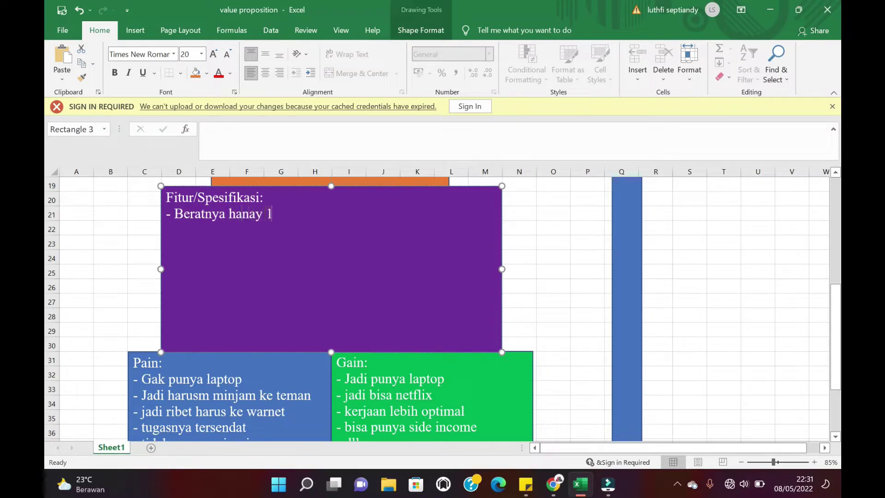
key("BackSpace")
key("BackSpace")
key("BackSpace")
key("BackSpace")
type("ya 1000 gram")
key("Return")
type("- Prosesor ")
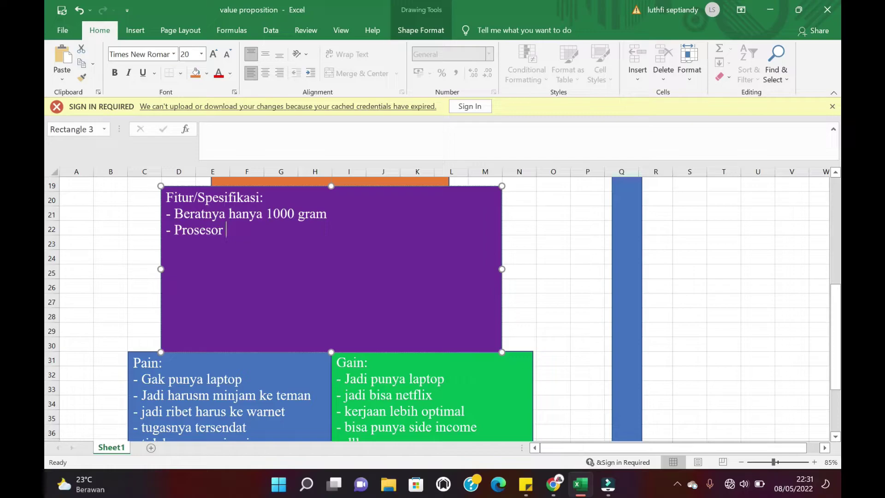
type("Core i7 gen 13")
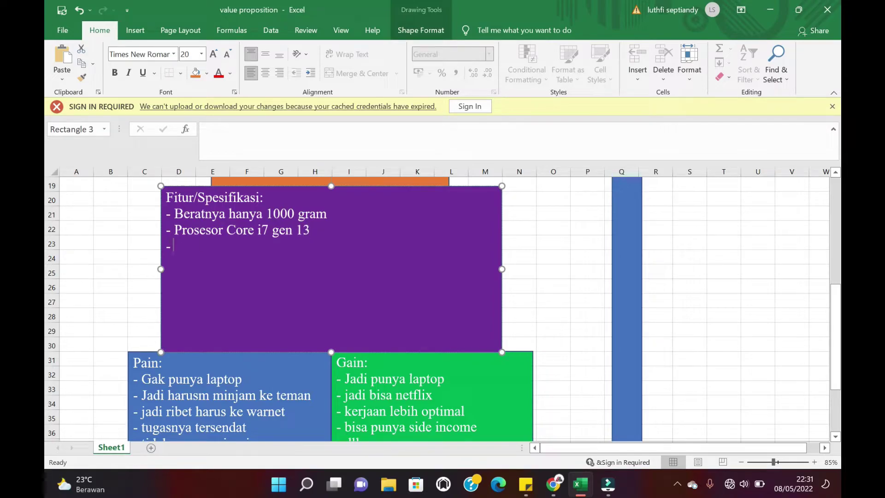
Step: Add the bullets "VGA Nvidia evo" and "backlight" to the Fitur/Spesifikasi list
type("VGA Nvidia")
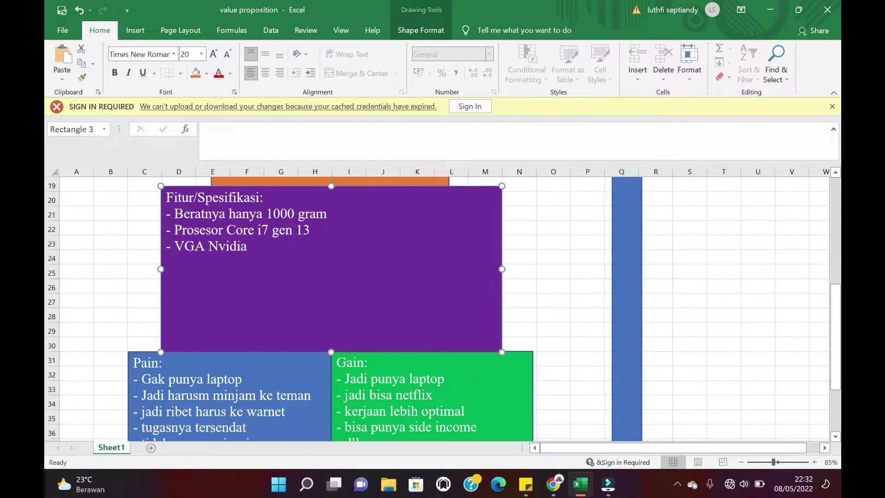
type(" evo")
type("- ")
type("tat")
key("BackSpace")
key("BackSpace")
key("BackSpace")
type("backlight")
Step: Add the bullets "garansi 3 tahun", "layarnya IPS" and "dll" to the Fitur/Spesifikasi box and finish editing it
key("Return")
type("- ")
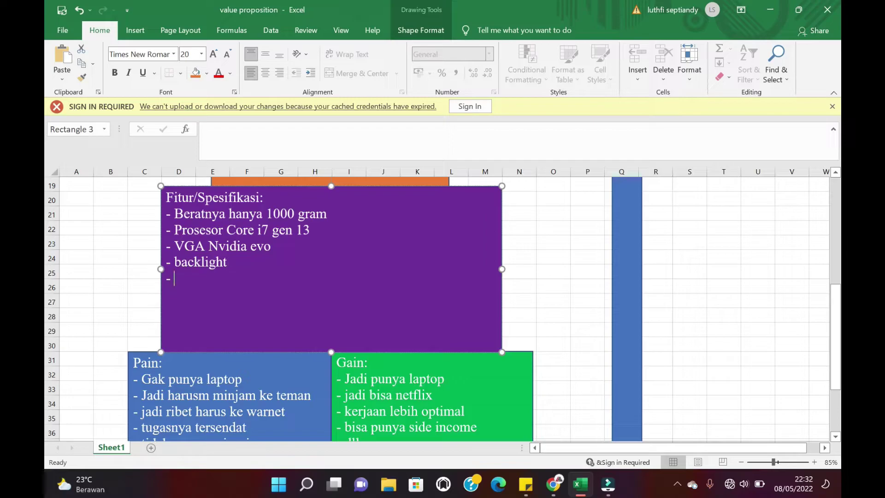
type("garansi 3 tahun")
key("Return")
key("Return")
type("- ")
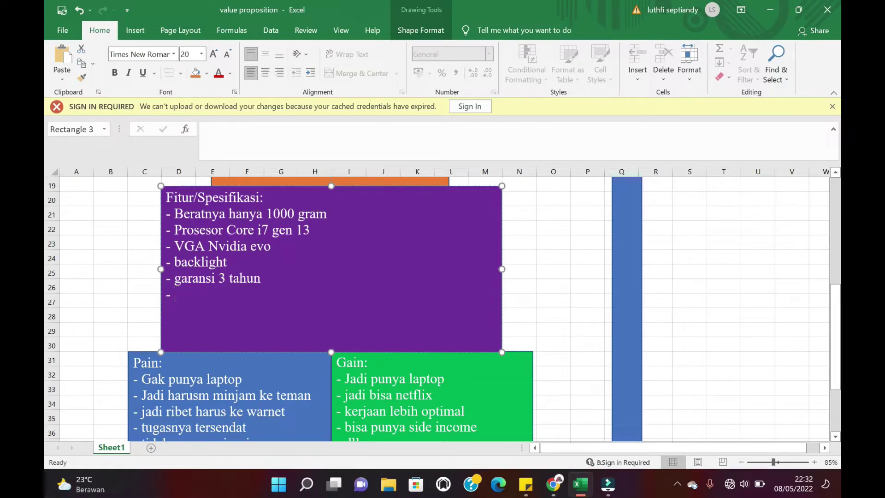
type("layarnya IPS ")
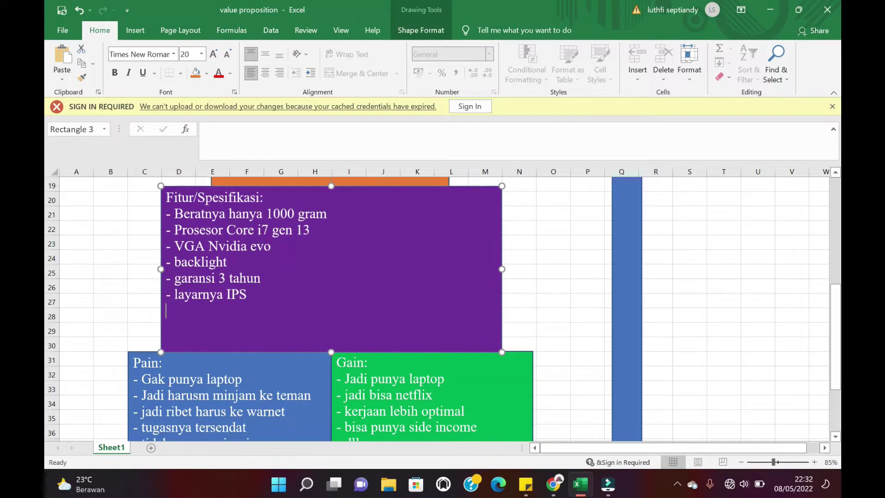
type("-")
type("dll")
key("Return")
left_click(555, 286)
Step: Change the orange box's heading to "Benefit" without a colon and add the bullet "bisa ngebuka 10 tab chrome sekaligus tanpa lag" below it
scroll(556, 285, "up", 4)
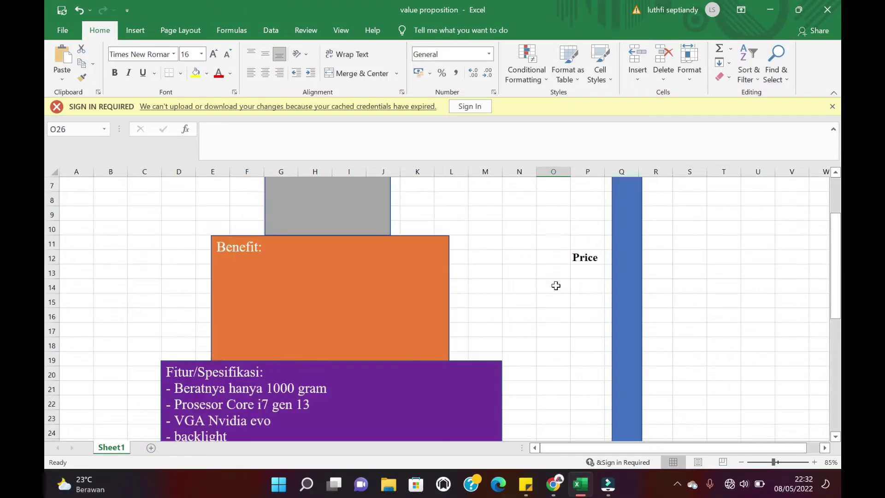
left_click(230, 264)
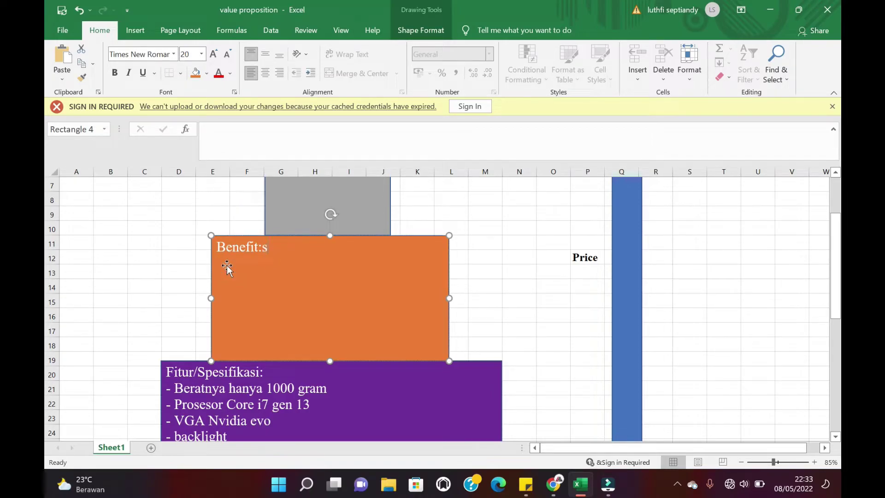
type("nd")
key("BackSpace")
key("BackSpace")
type("bisa ngebuka 10")
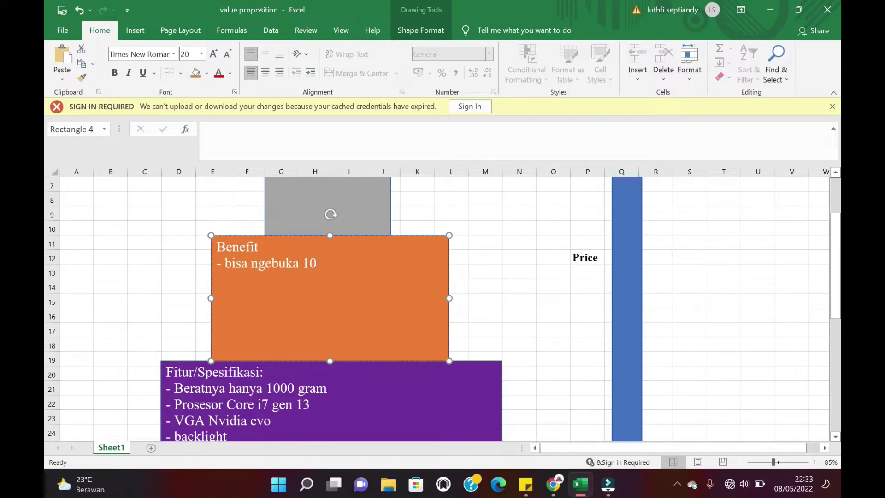
type(" tab chrome sekaili")
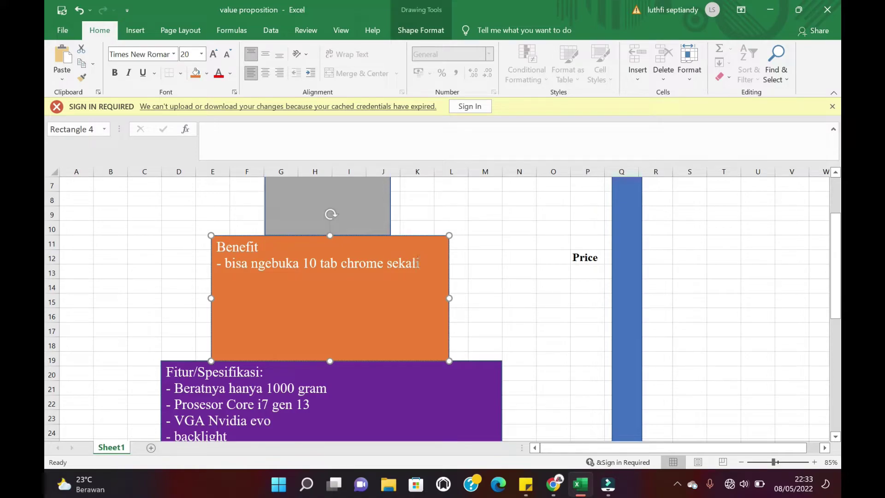
type("gus tanpa lag")
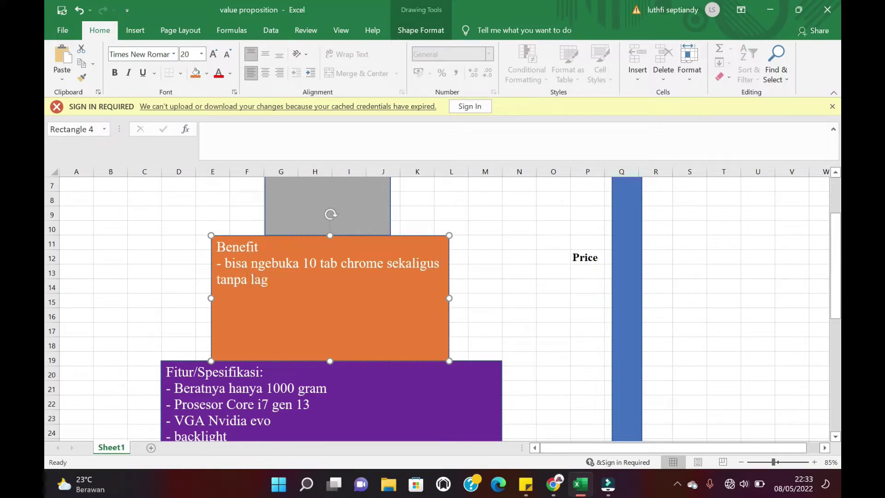
type("g")
key("BackSpace")
Step: Add the bullet "bisa zoom sambil buka premiere pro" to the Benefit box
key("Return")
type("tab chrome sekaligus tanpa lag - bisa z")
type("oom sambi")
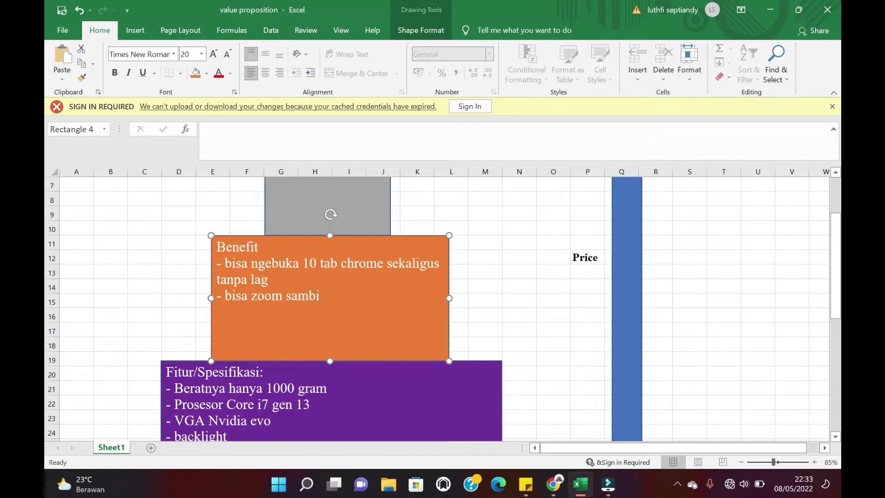
type("l buka premiere")
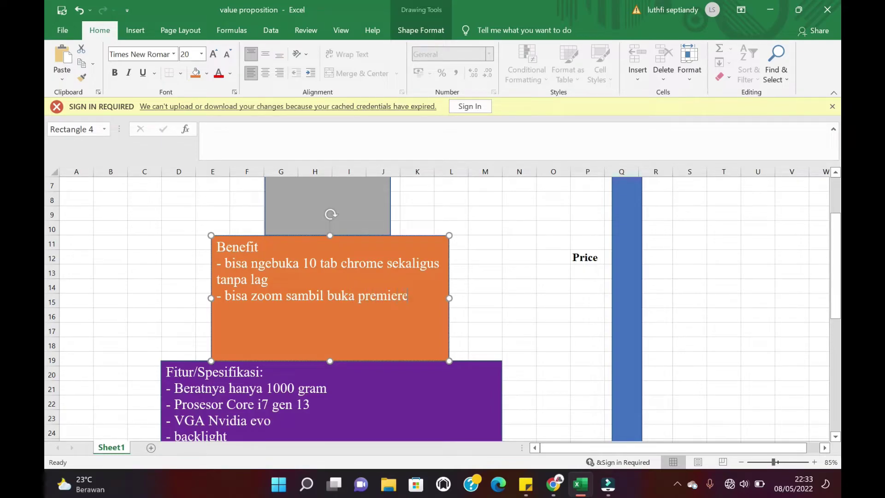
type(" pro")
Step: Add the bullet "bisa main game Dota anti nglag" to the Benefit list
key("Return")
type("- bisa zoom sa")
key("BackSpace")
key("BackSpace")
key("BackSpace")
key("BackSpace")
type("sa mak")
key("BackSpace")
type("in agne")
key("BackSpace")
key("BackSpace")
key("BackSpace")
key("BackSpace")
type("game")
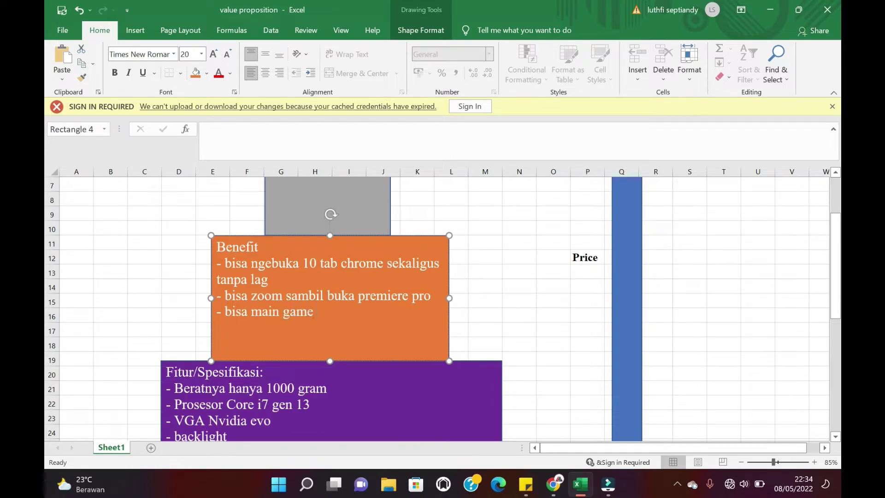
type(" Dota anti nglag")
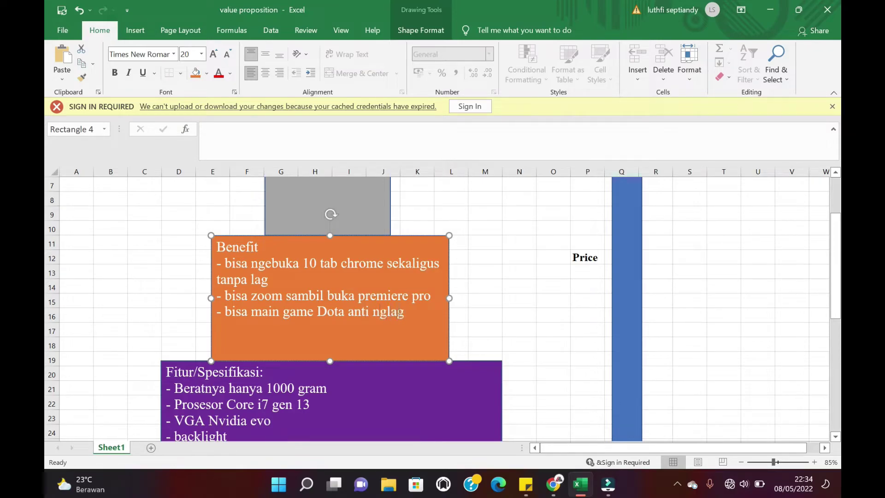
Step: Add the bullets "bisa streaming game d YT, FB" and "dll" to the Benefit box and finish editing it
key("Return")
type("bisa streaming ga")
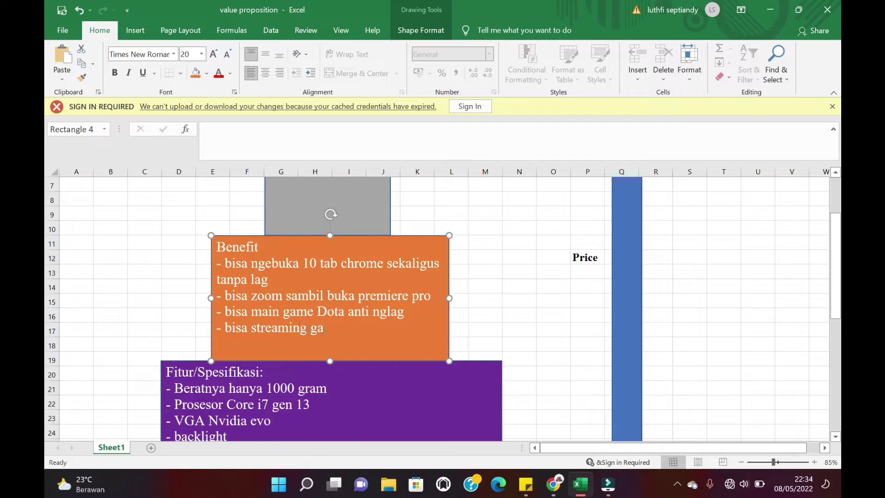
type("me d You")
key("BackSpace")
key("BackSpace")
type("T, FB ")
type("- dll")
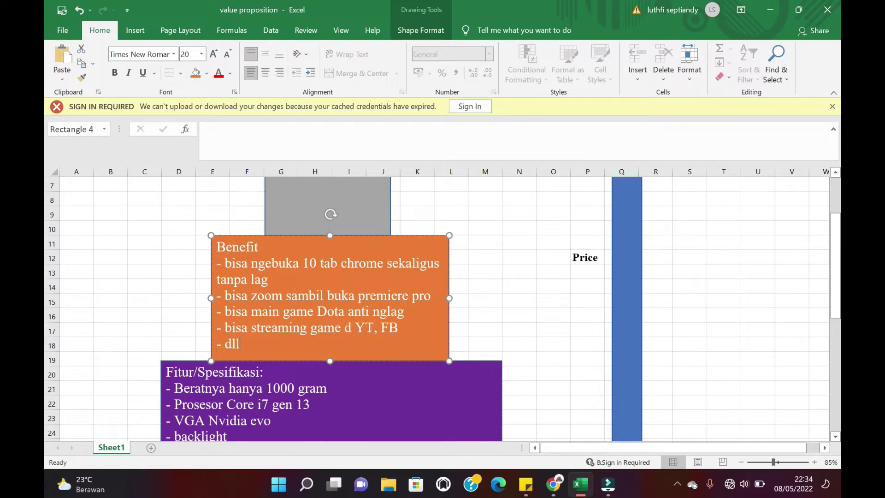
left_click(530, 256)
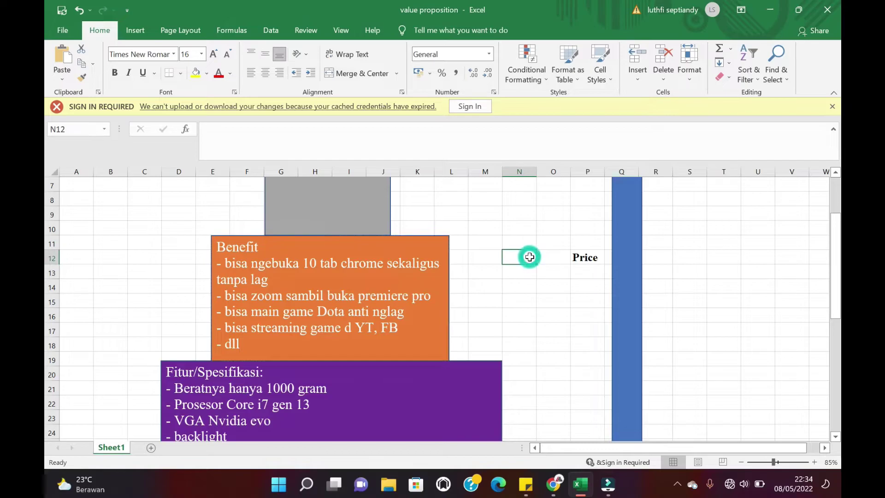
Step: Start a dash bullet on a new line under the heading of the grey Value box
scroll(529, 257, "up", 2)
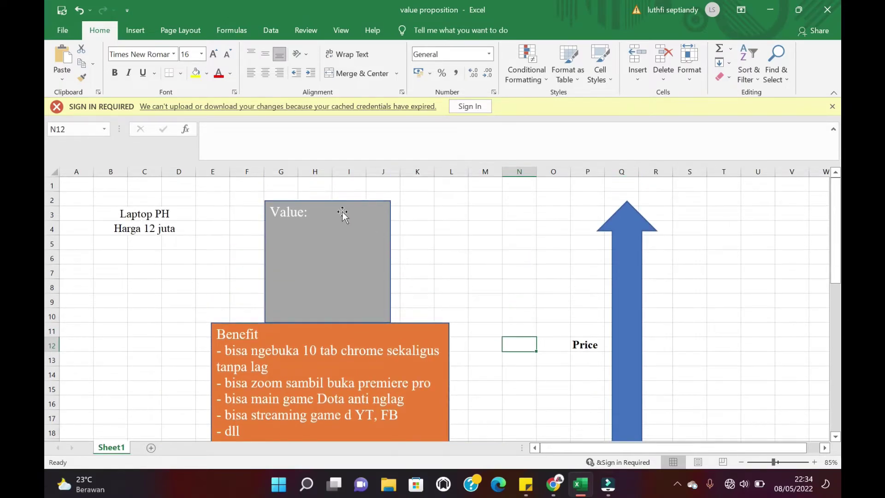
left_click(306, 212)
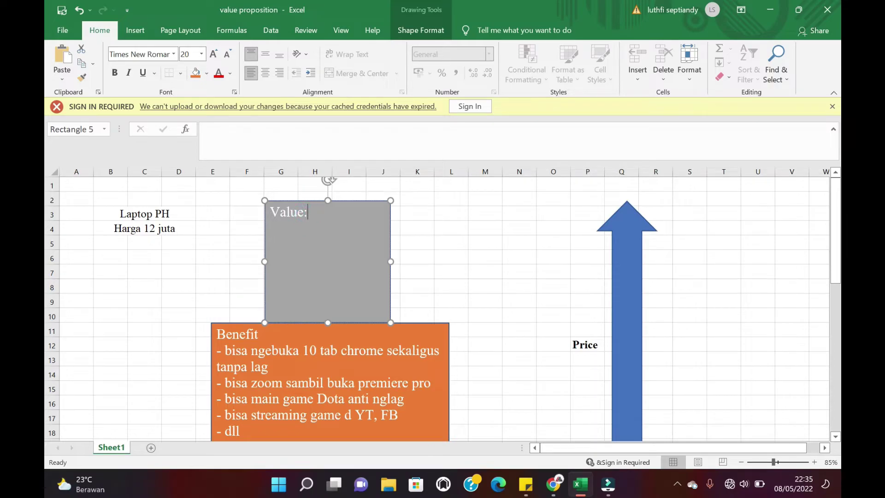
left_click(304, 212)
key("Return")
type("-")
Step: Review the Benefit, Fitur/Spesifikasi, Pain and Gain boxes for ideas on the product's value
left_click(434, 233)
scroll(434, 234, "down", 5)
scroll(434, 233, "up", 1)
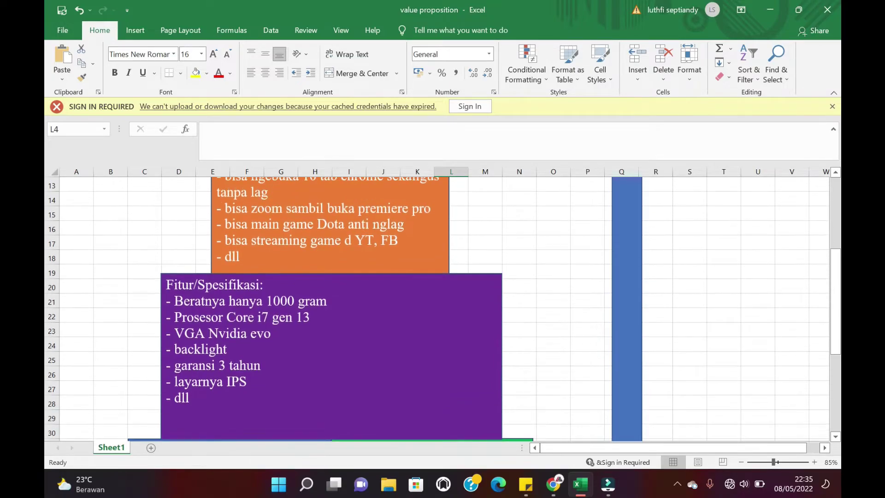
scroll(435, 233, "down", 2)
scroll(435, 234, "up", 1)
scroll(435, 234, "down", 3)
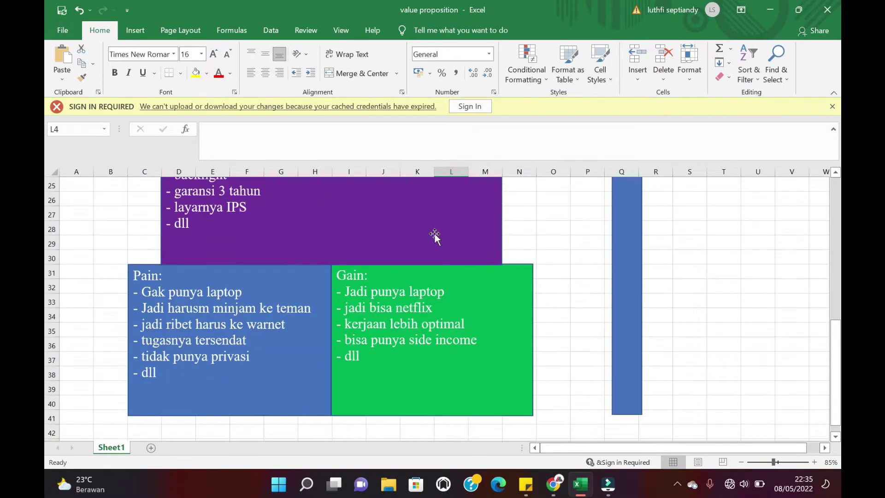
scroll(435, 234, "up", 6)
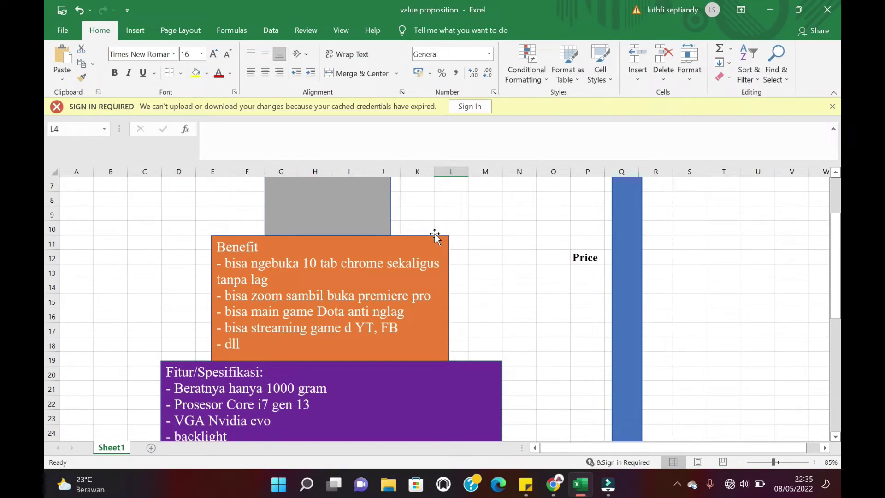
scroll(435, 234, "up", 2)
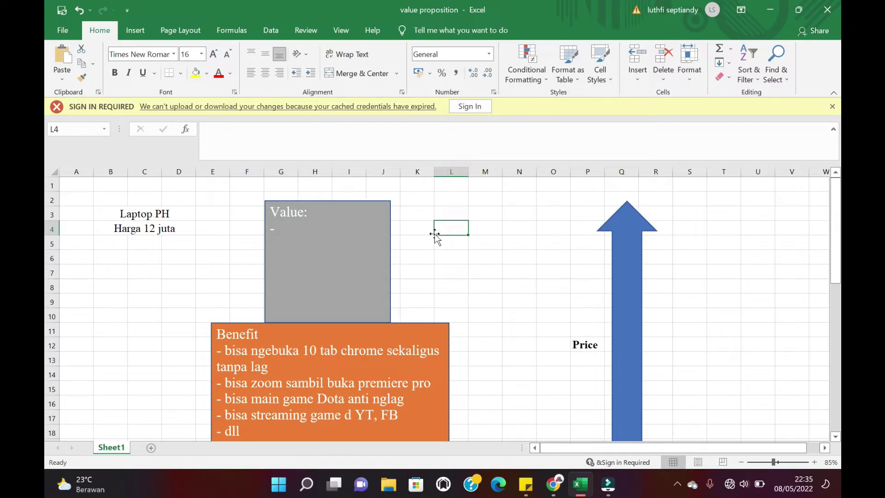
Step: Enter "One Stop Solution" as the bullet in the grey Value box and finish editing it
left_click(277, 228)
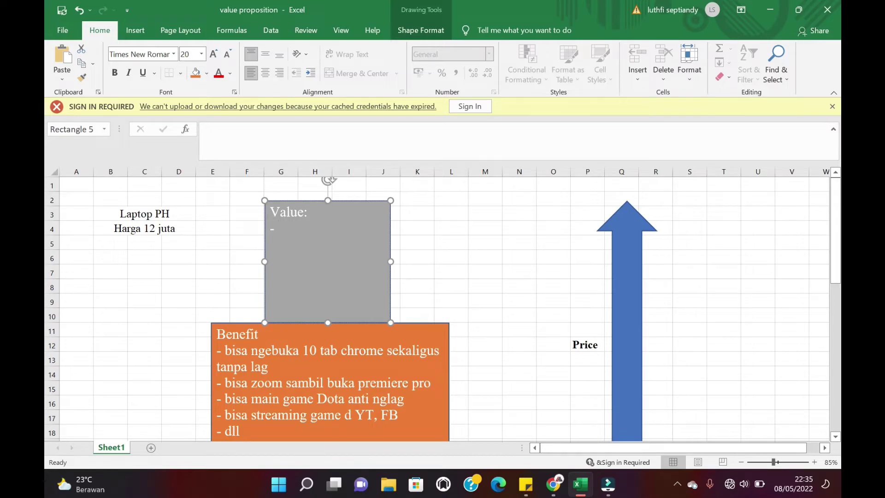
type("One Stop Solution")
key("Return")
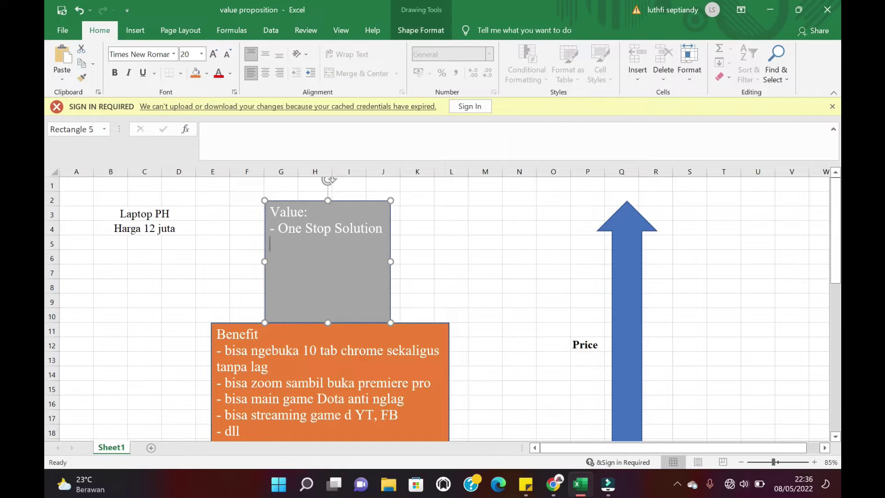
left_click(472, 219)
Step: Examine the completed diagram from the Value box down to the Pain and Gain boxes, alongside the Price arrow
scroll(472, 221, "down", 5)
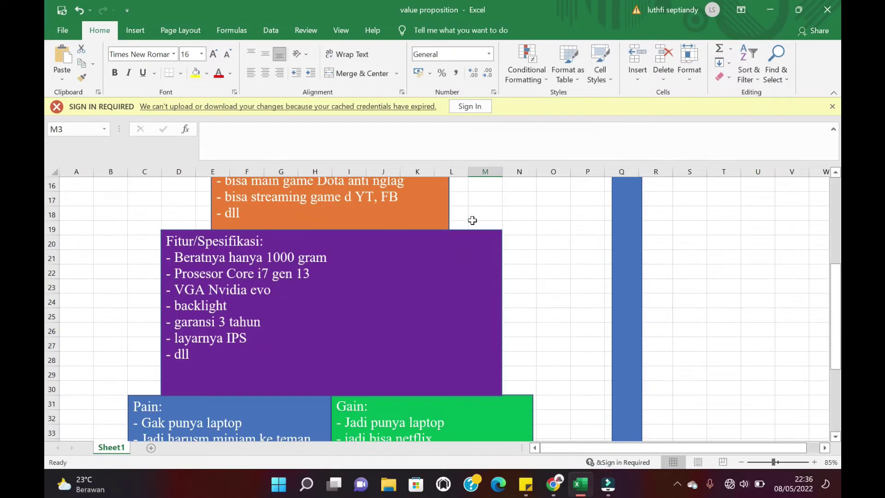
scroll(472, 220, "down", 3)
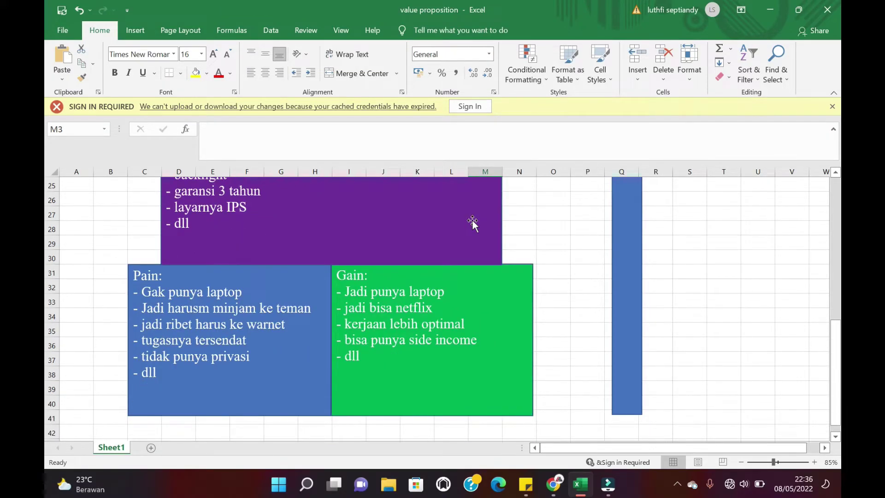
scroll(472, 220, "up", 7)
scroll(472, 223, "up", 1)
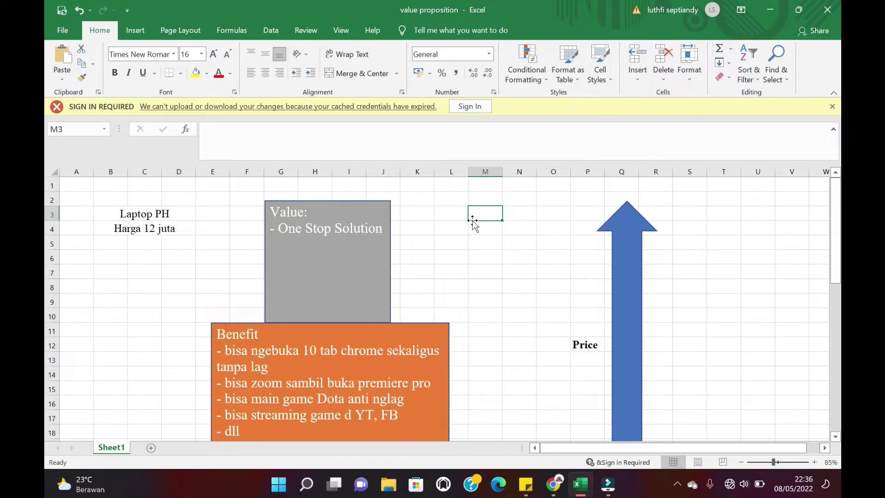
scroll(540, 335, "down", 3)
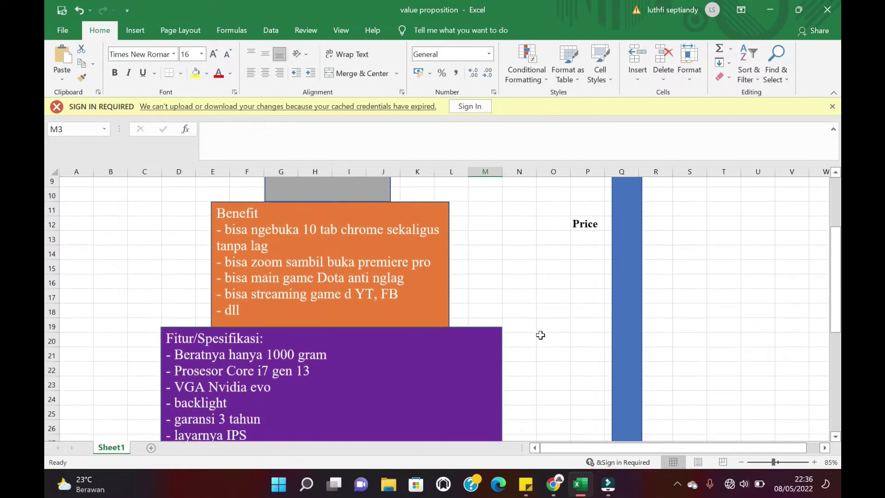
scroll(540, 335, "down", 5)
scroll(540, 335, "up", 7)
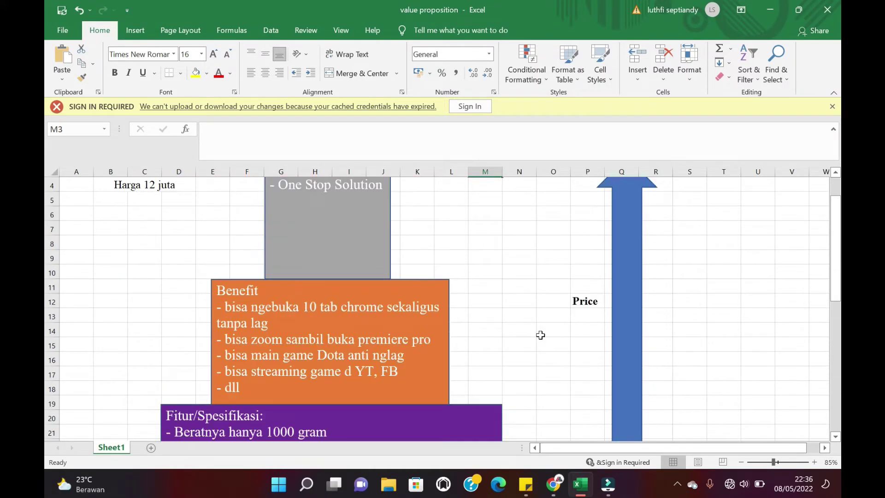
scroll(541, 335, "up", 1)
scroll(540, 335, "up", 1)
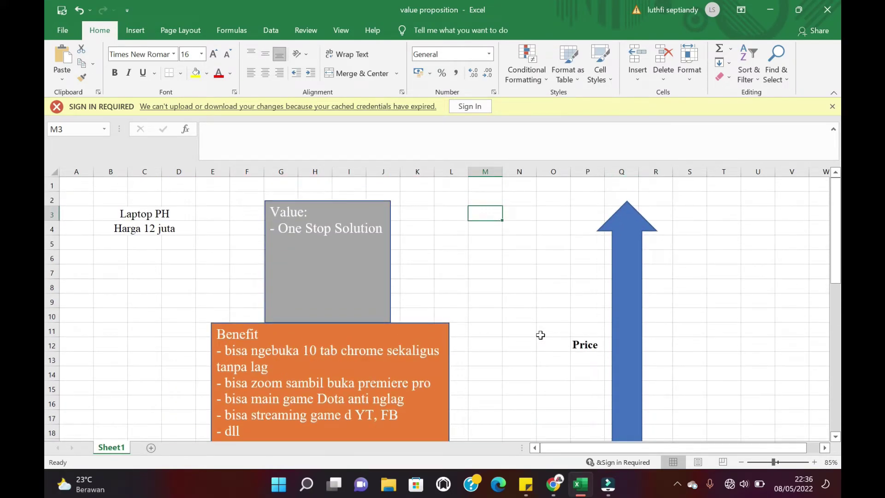
scroll(540, 335, "down", 6)
scroll(541, 335, "up", 5)
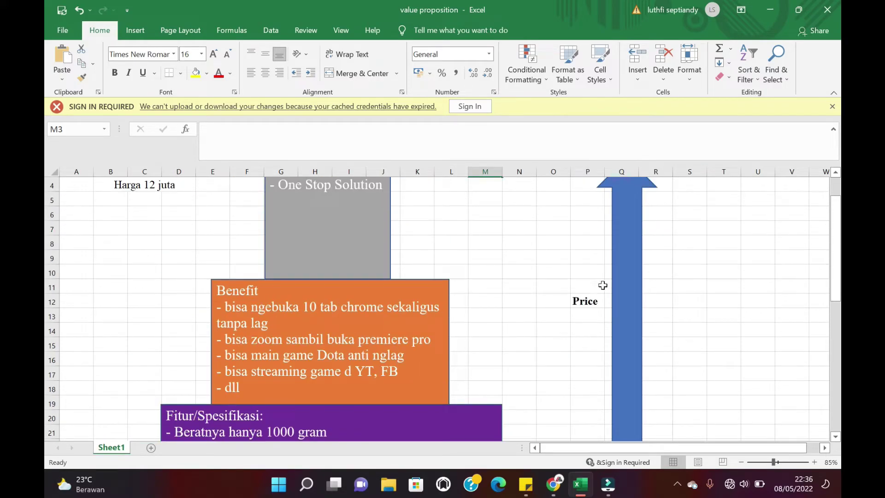
scroll(547, 341, "up", 1)
scroll(547, 341, "down", 8)
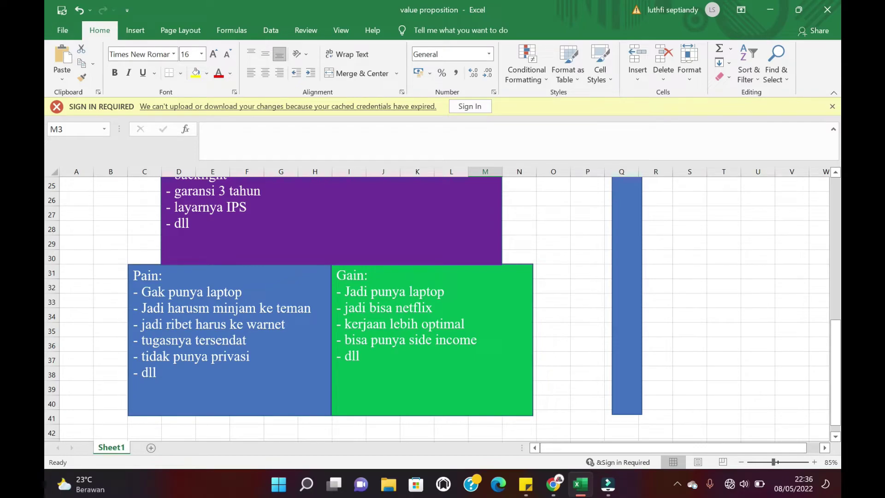
scroll(662, 306, "up", 5)
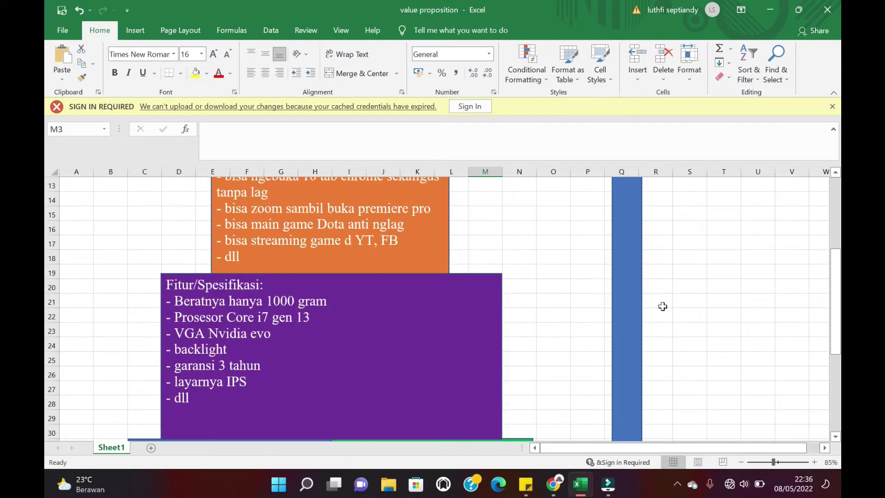
scroll(662, 306, "down", 4)
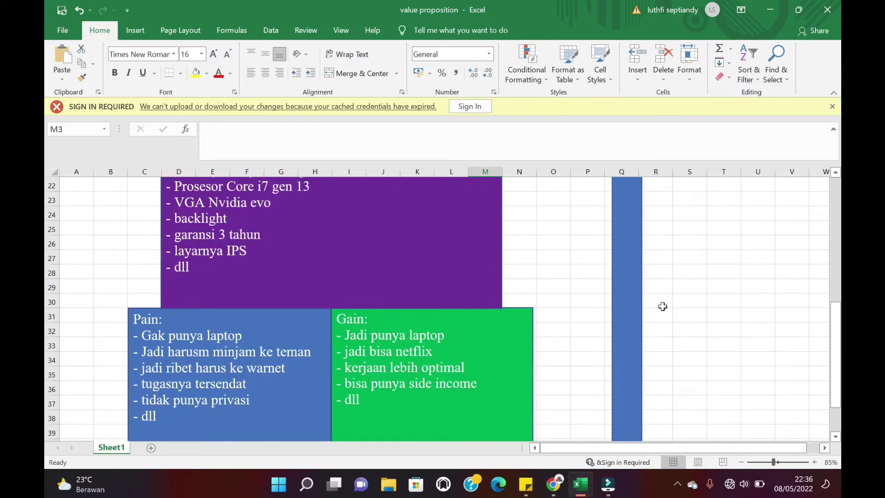
scroll(663, 306, "down", 2)
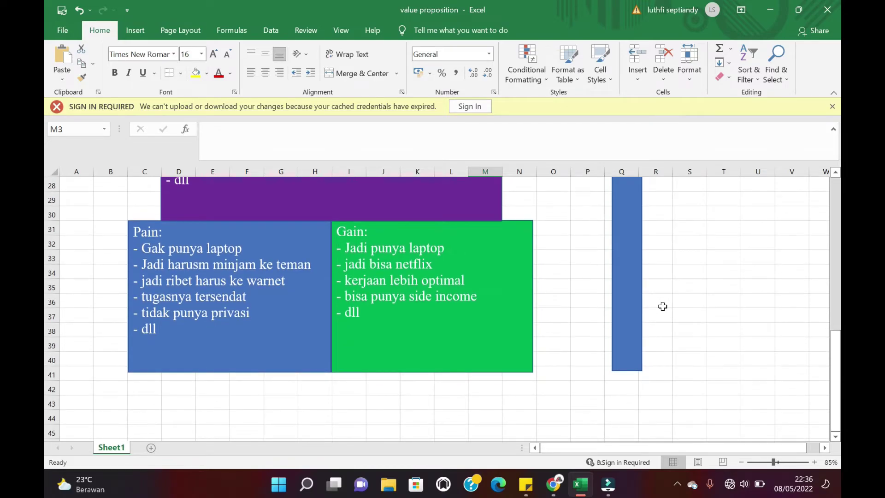
left_click(554, 231)
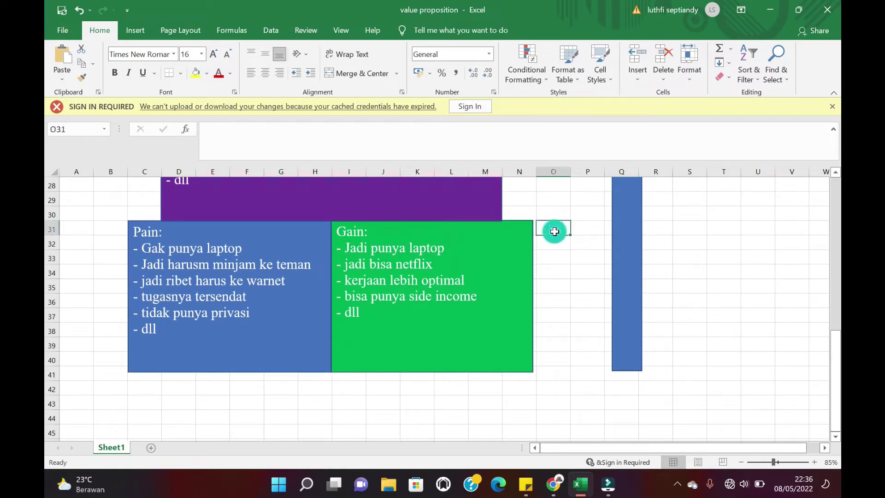
Step: Review the diagram upward from the Pain and Gain boxes through Fitur/Spesifikasi and Benefit to the Value box and Price arrow
left_click_drag(555, 231, 584, 228)
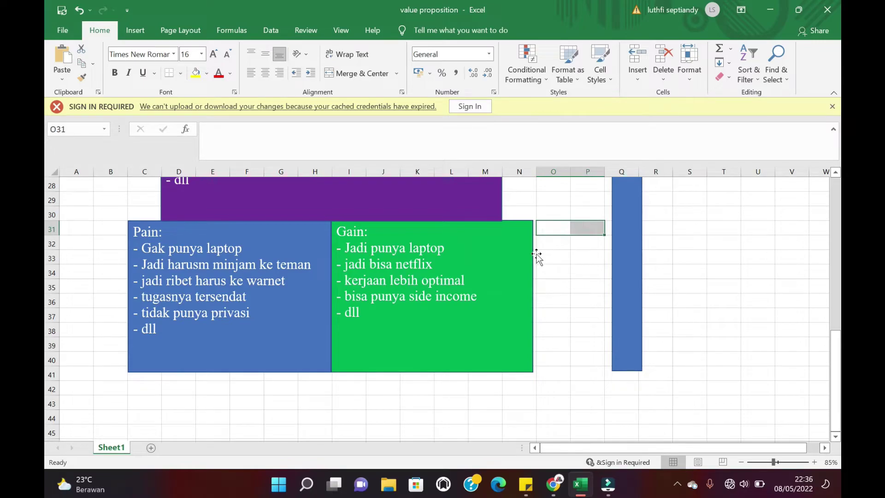
left_click(549, 271)
scroll(550, 272, "up", 4)
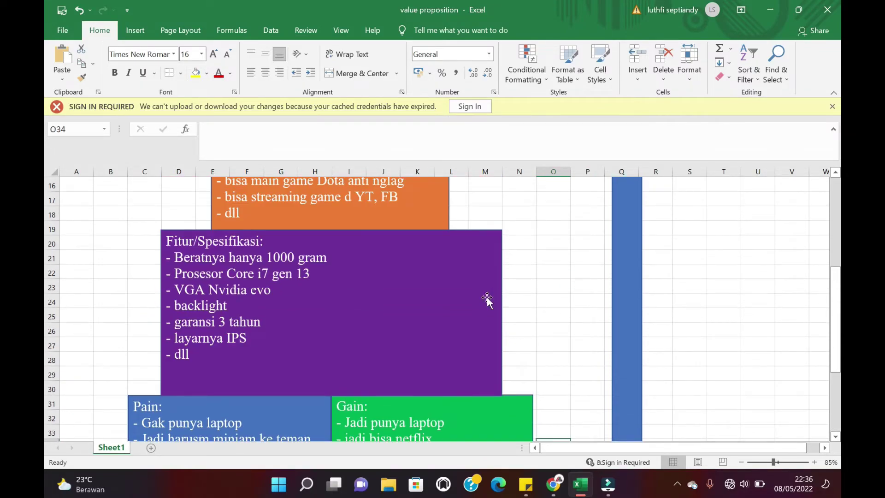
scroll(520, 237, "up", 1)
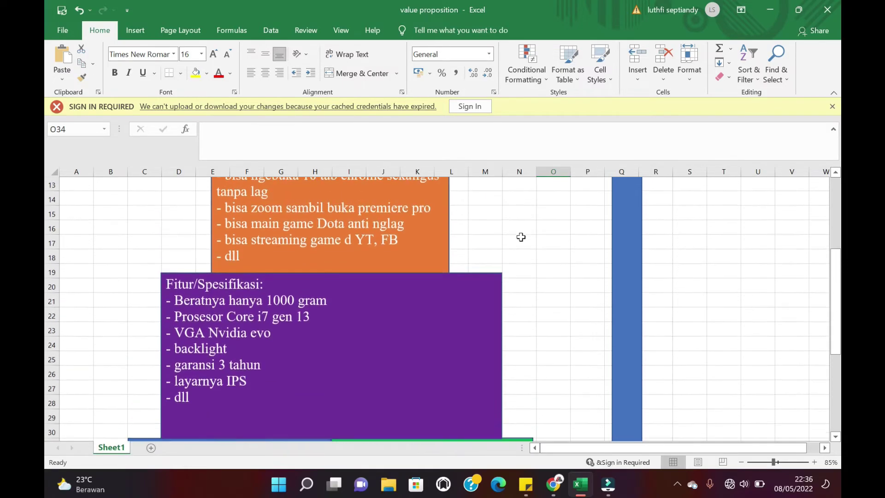
scroll(520, 237, "down", 3)
scroll(535, 289, "up", 2)
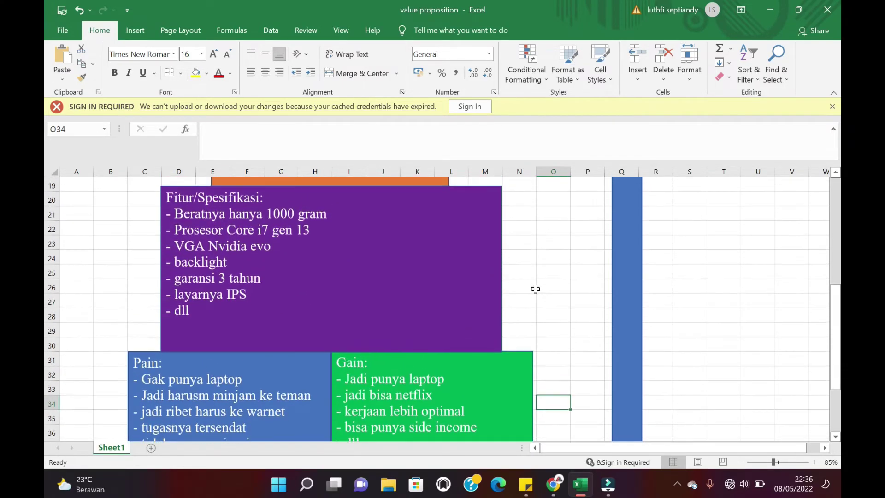
left_click(525, 243)
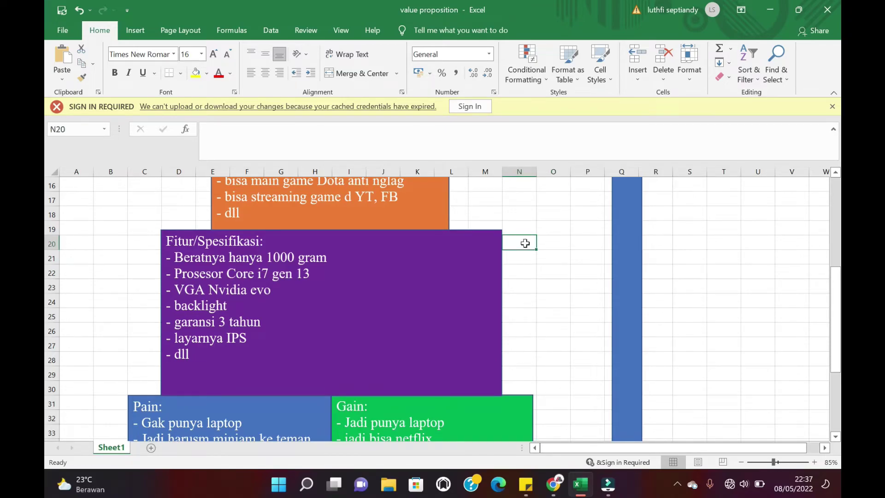
scroll(525, 243, "up", 2)
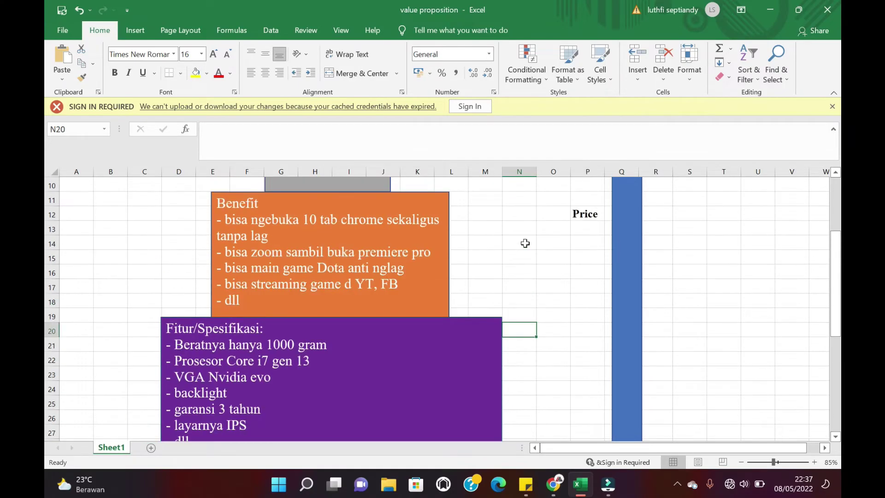
left_click(523, 243)
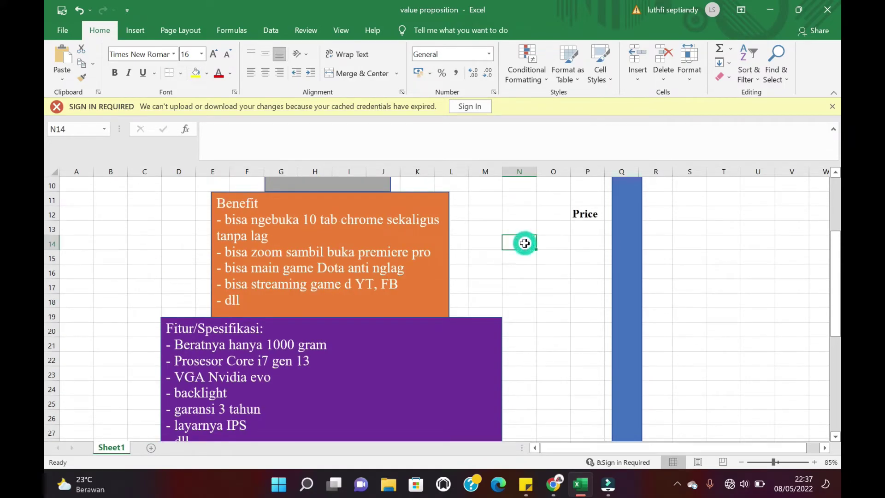
scroll(507, 249, "up", 1)
scroll(505, 251, "up", 1)
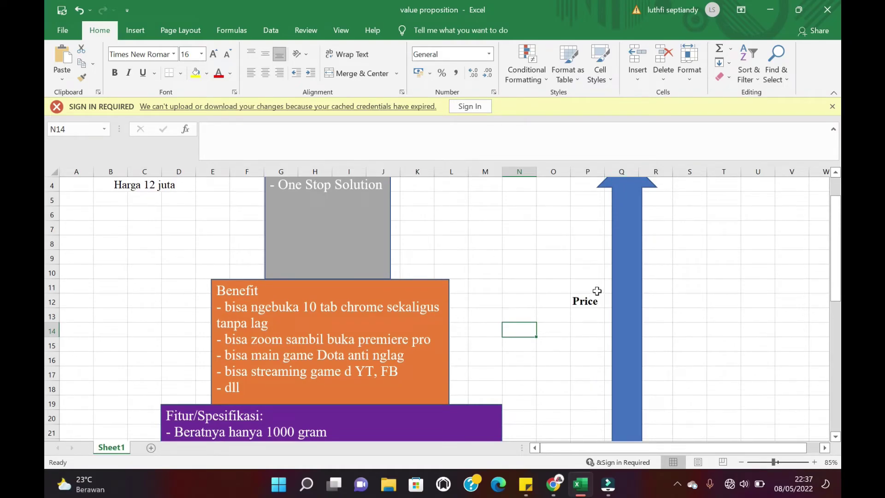
scroll(500, 325, "up", 1)
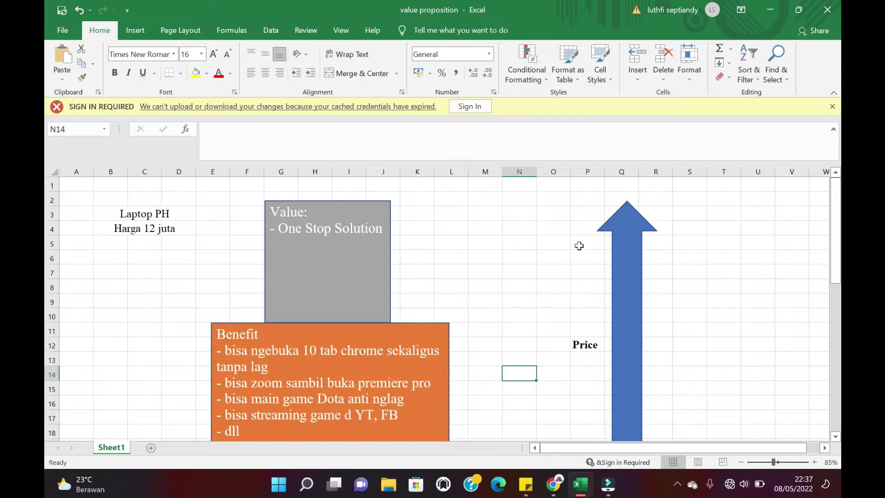
Step: Compare the Pain and Gain boxes at the diagram's base with the Benefit and Value boxes along the Price arrow
scroll(579, 246, "down", 5)
scroll(579, 246, "down", 4)
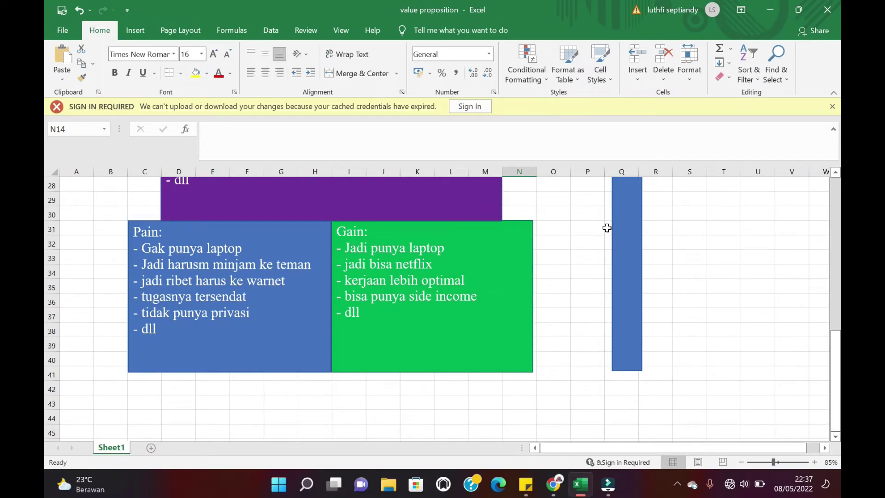
left_click(603, 228)
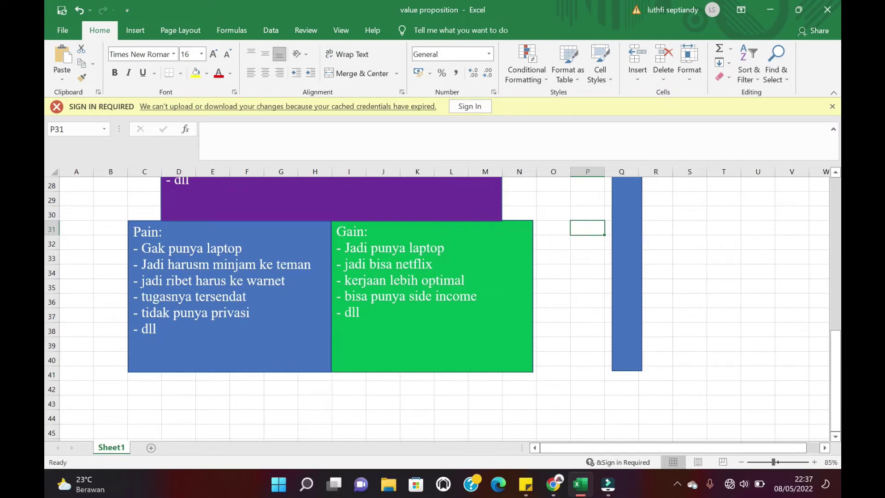
scroll(443, 290, "up", 6)
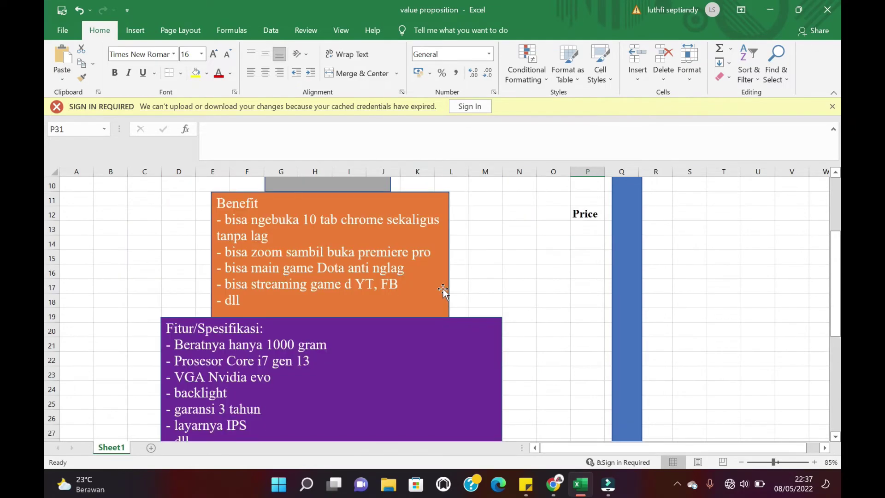
left_click(526, 290)
scroll(526, 289, "up", 2)
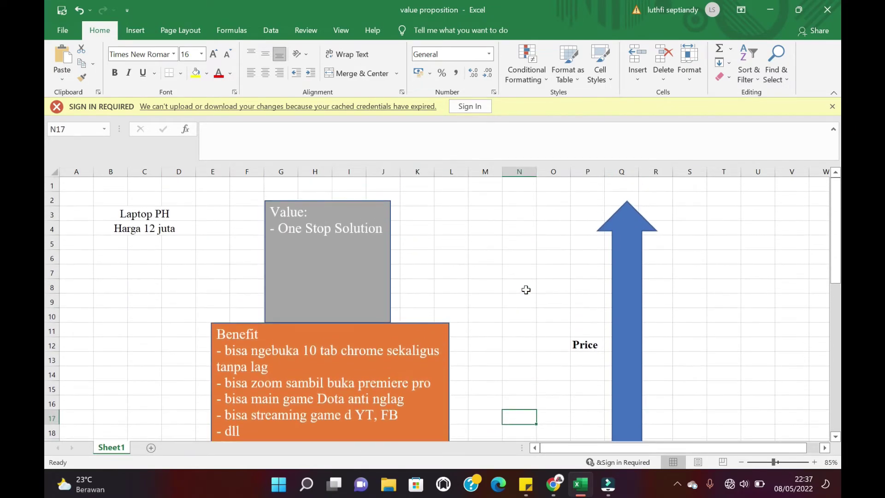
scroll(526, 289, "up", 1)
scroll(526, 289, "down", 5)
scroll(526, 290, "up", 5)
scroll(526, 290, "down", 5)
scroll(526, 289, "up", 3)
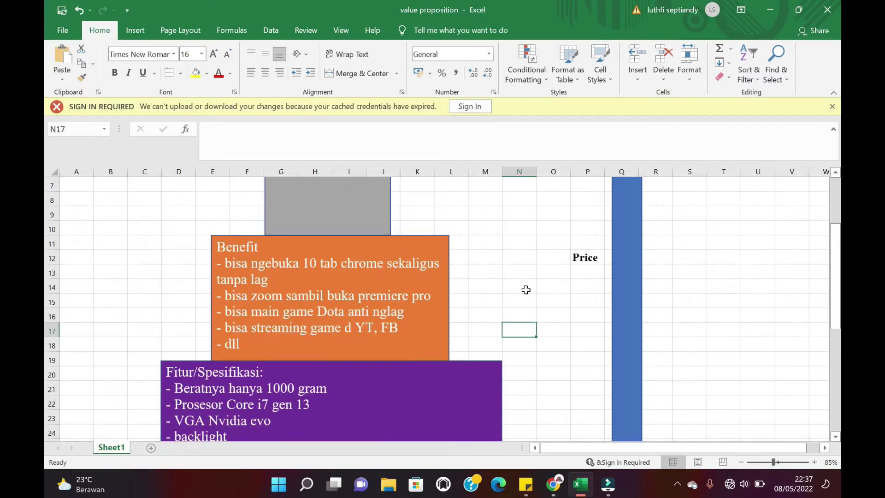
scroll(526, 289, "up", 2)
left_click(369, 263)
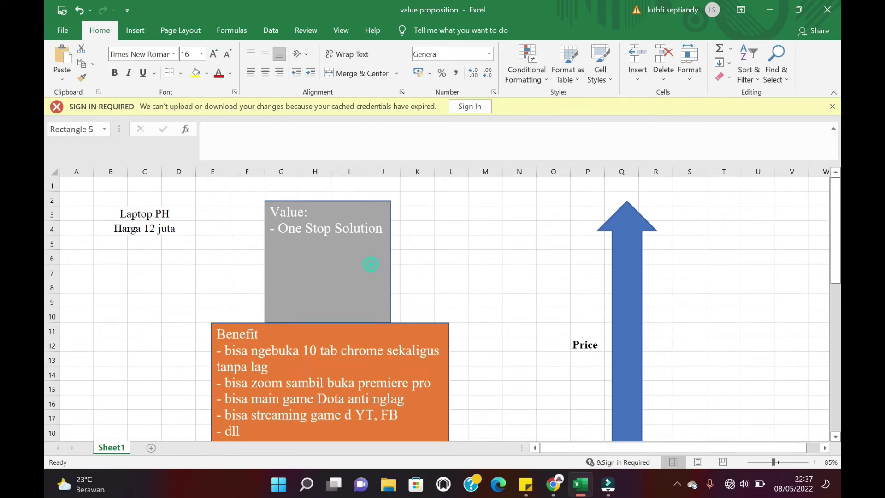
left_click(466, 265)
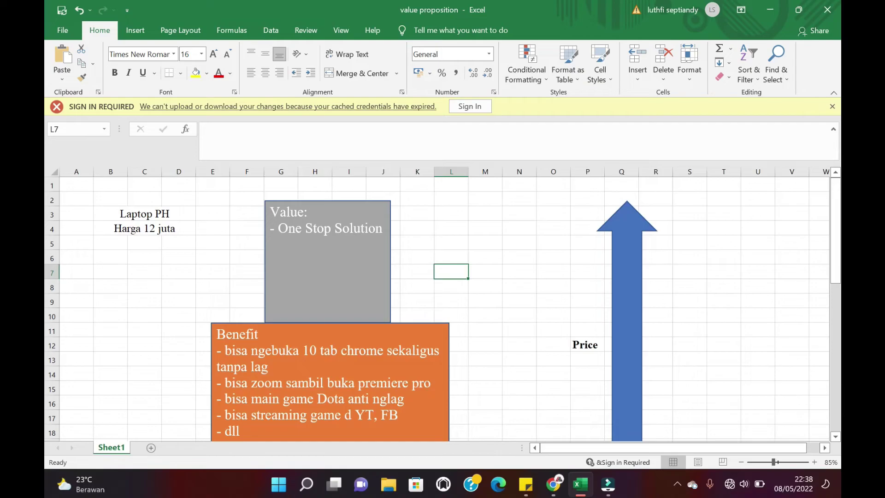
Step: Reread the Benefit and Fitur/Spesifikasi boxes and relate them to the "One Stop Solution" bullet in the Value box
scroll(427, 290, "down", 3)
scroll(428, 292, "down", 4)
scroll(429, 292, "up", 4)
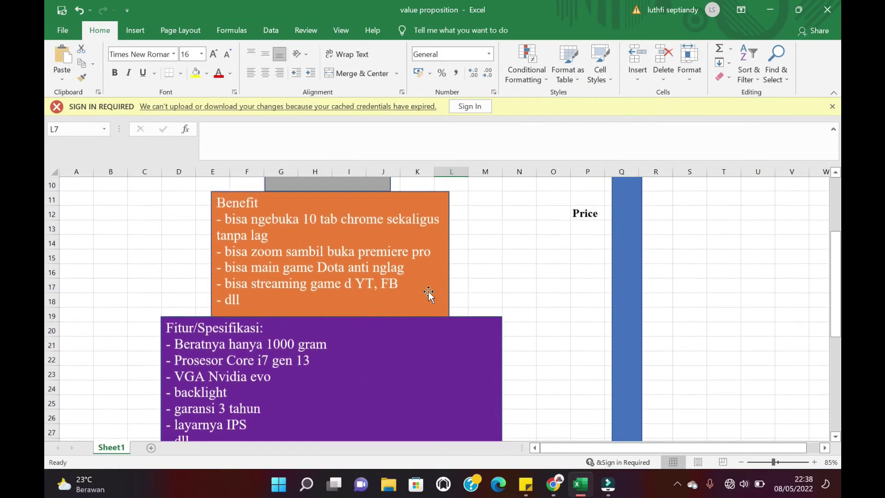
scroll(428, 292, "up", 2)
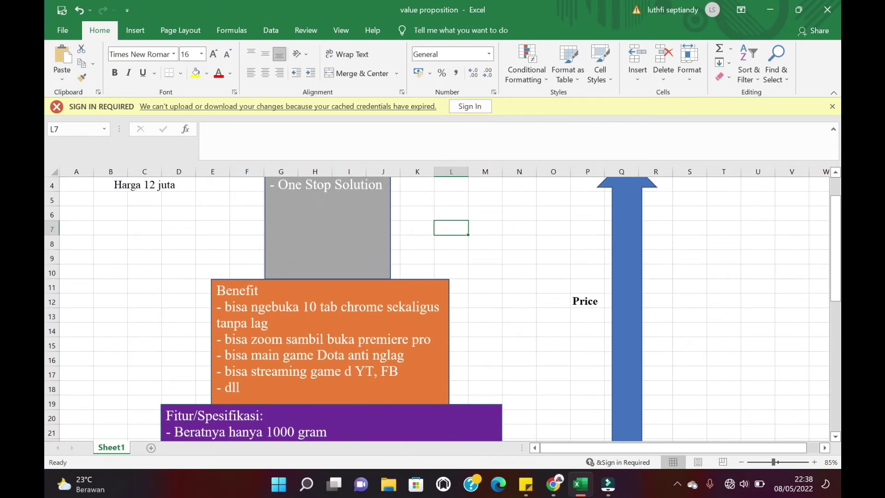
scroll(428, 293, "down", 4)
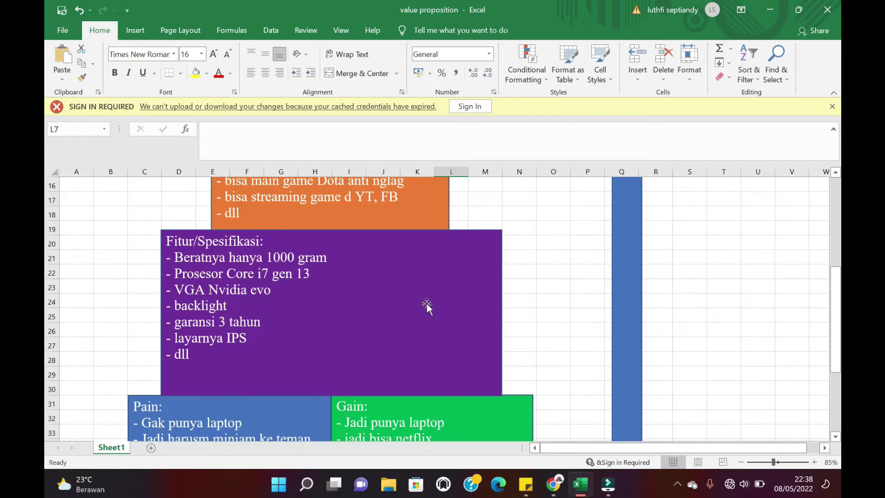
scroll(427, 303, "up", 4)
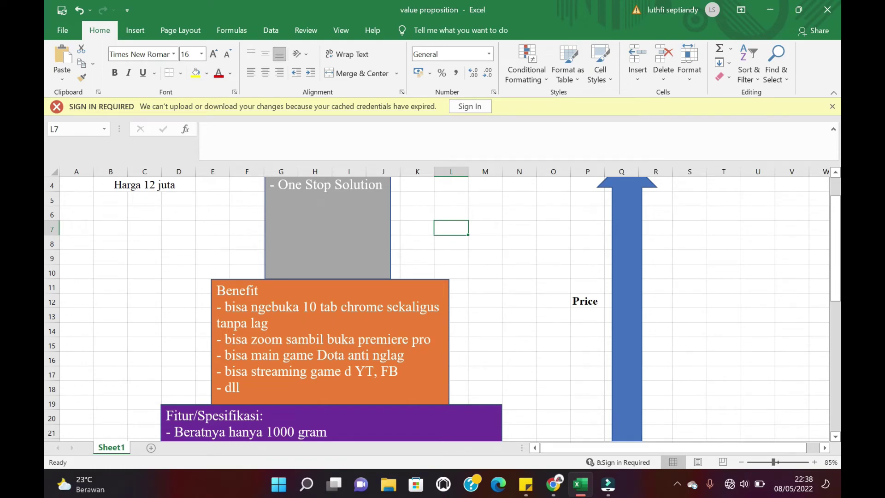
scroll(426, 304, "up", 1)
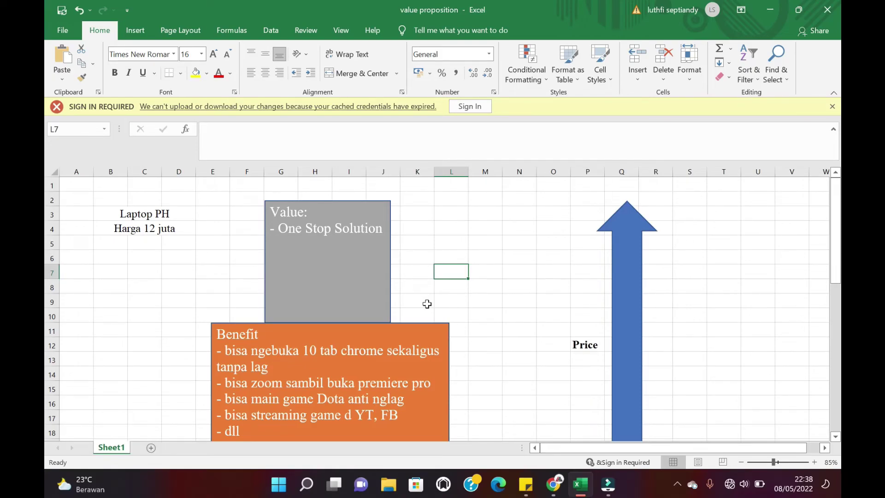
scroll(426, 304, "down", 4)
scroll(427, 303, "up", 4)
left_click(347, 350)
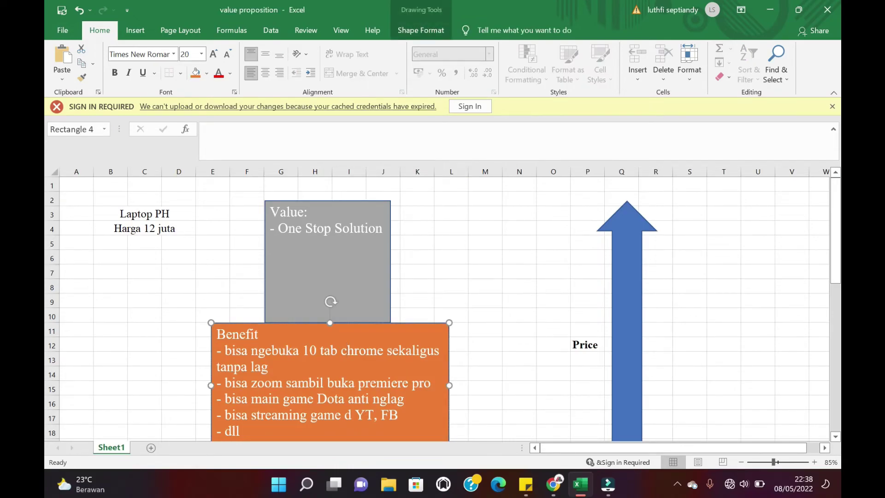
left_click(432, 285)
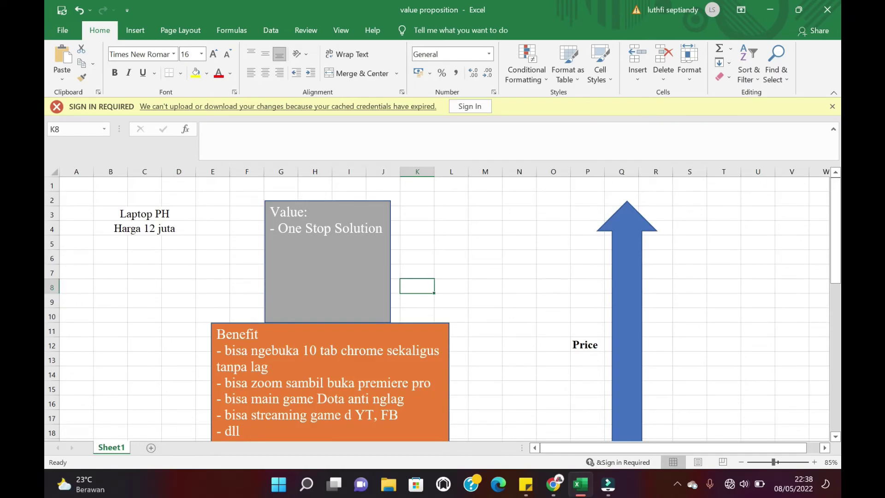
scroll(443, 309, "down", 1)
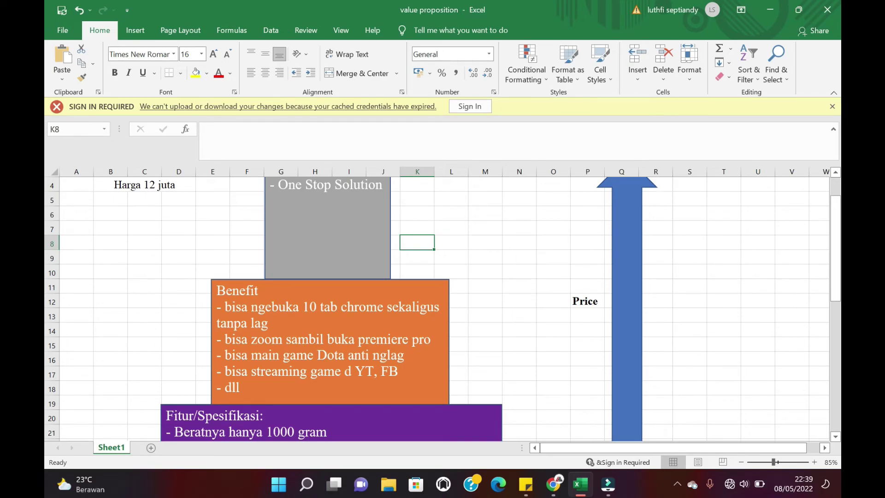
scroll(396, 387, "down", 5)
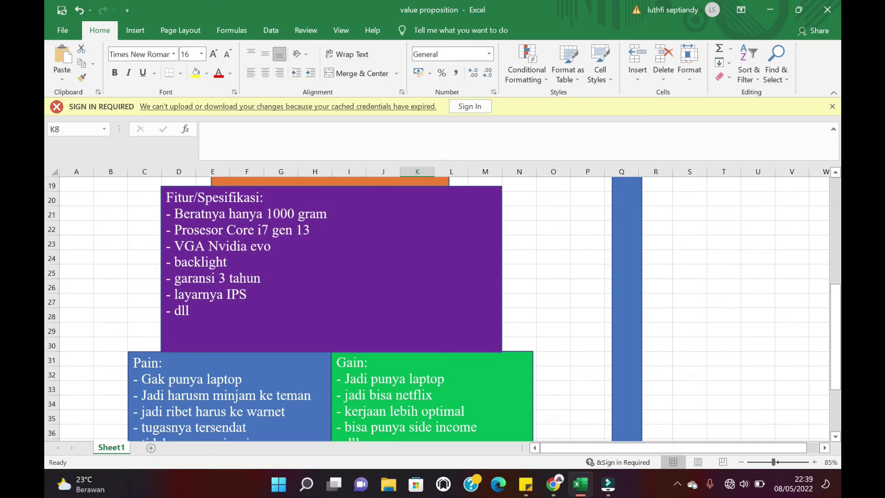
scroll(396, 304, "up", 4)
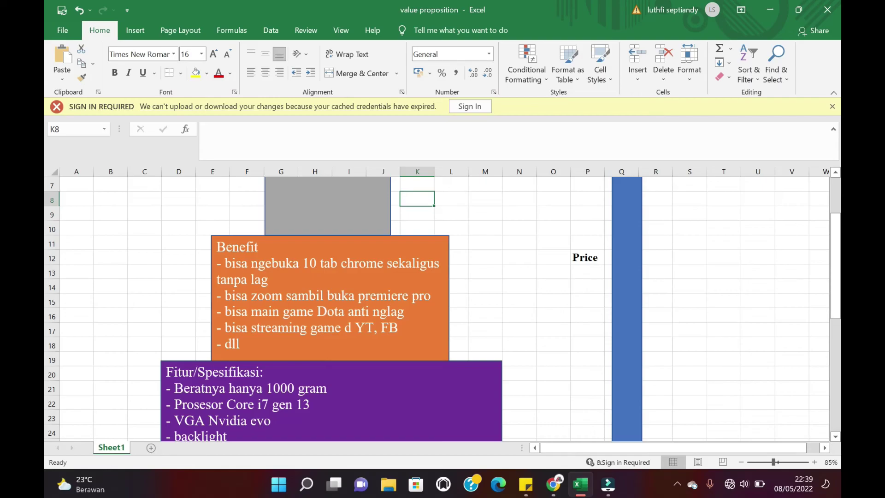
scroll(357, 297, "up", 2)
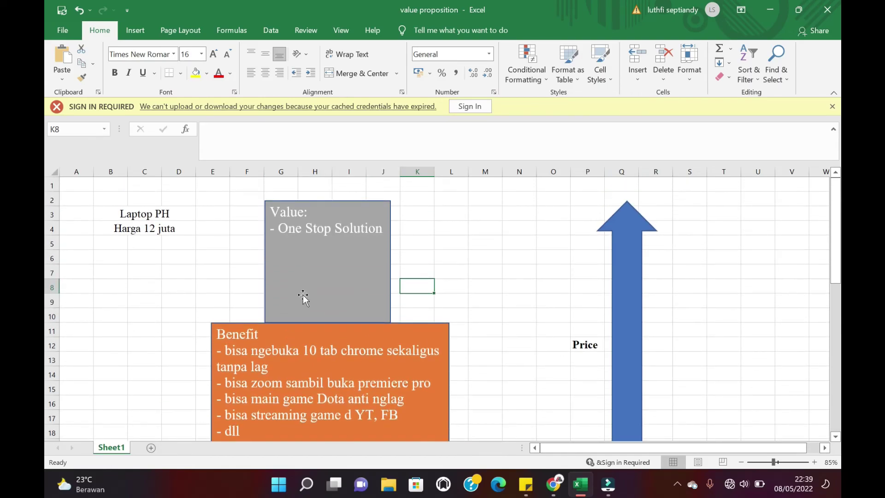
left_click(331, 220)
left_click(510, 310)
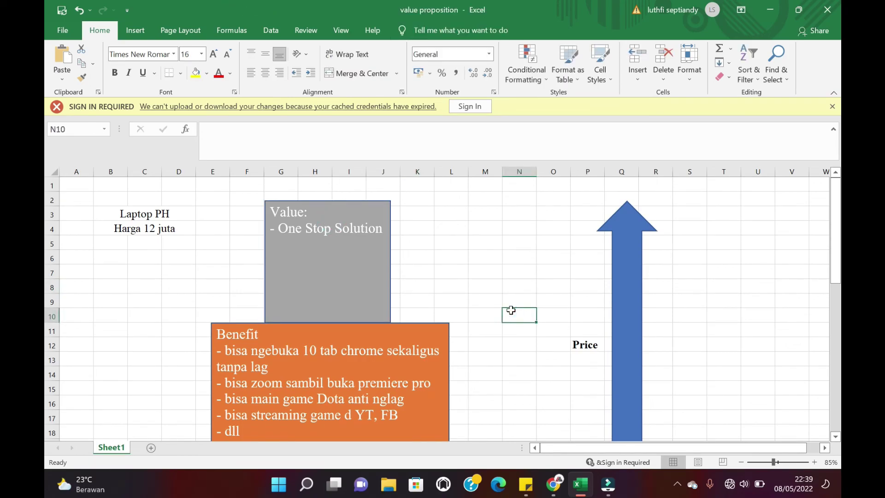
left_click(311, 297)
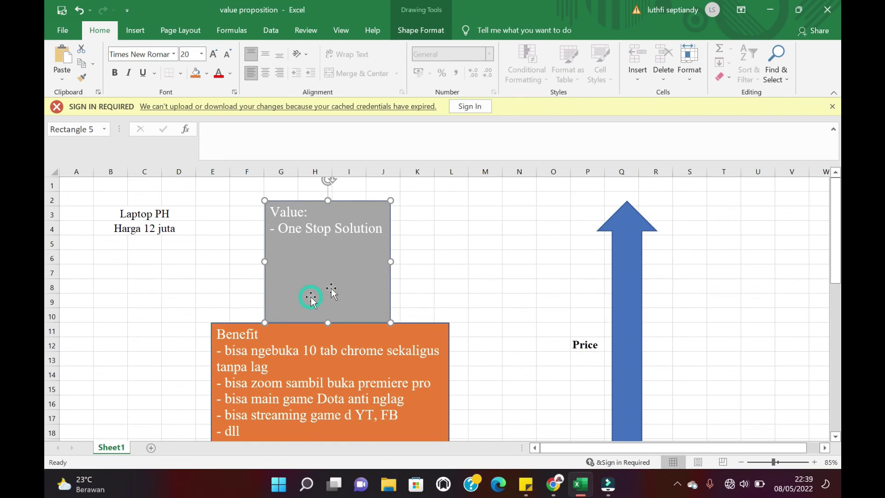
left_click(538, 248)
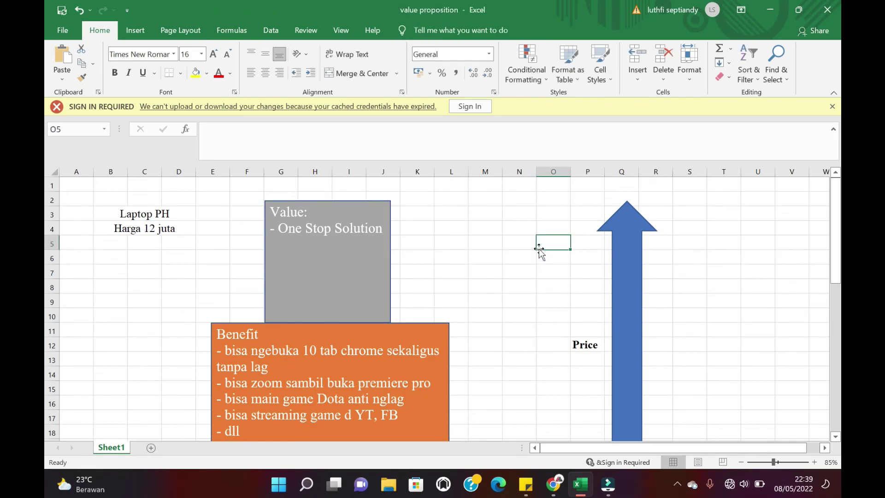
left_click(508, 272)
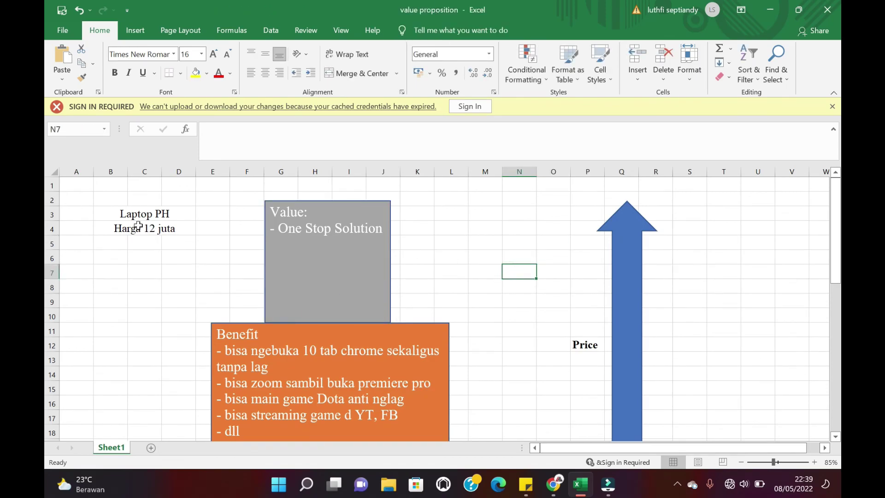
left_click(477, 261)
left_click(494, 324)
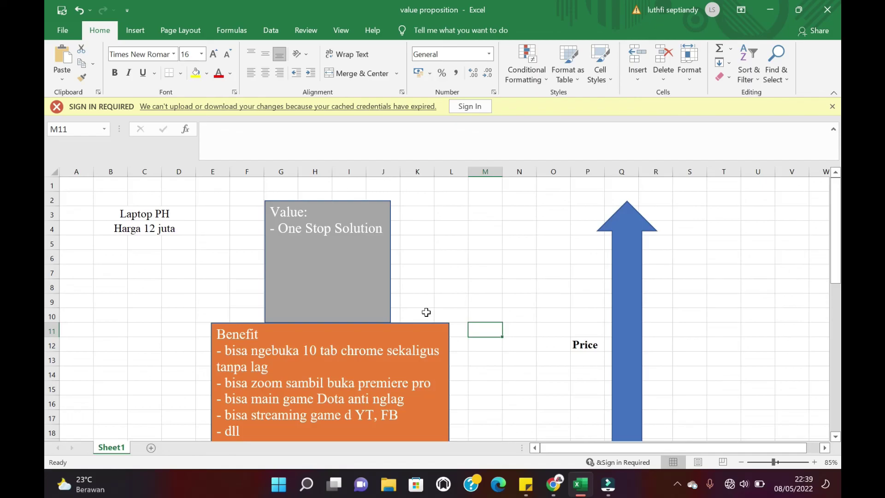